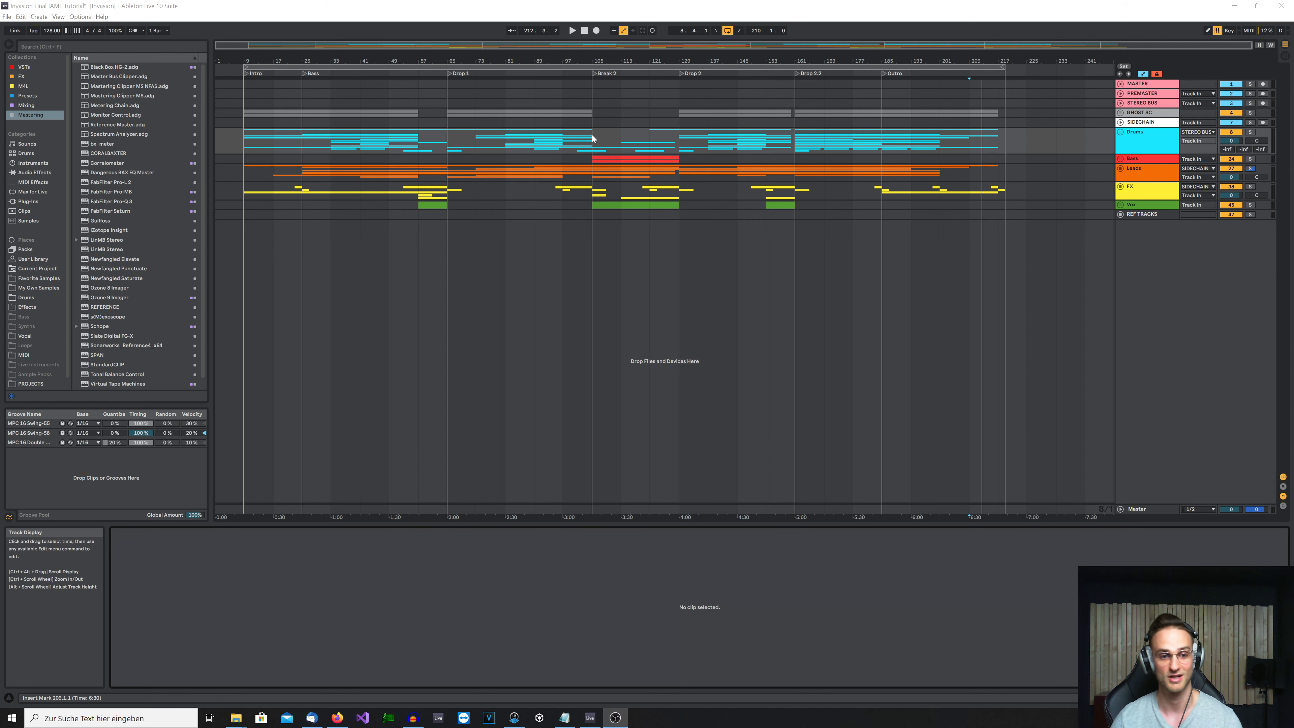
# Unfold the Drums group and its DRUM BUS subgroup, solo Drums and play it from the Intro
pyautogui.click(1121, 132)
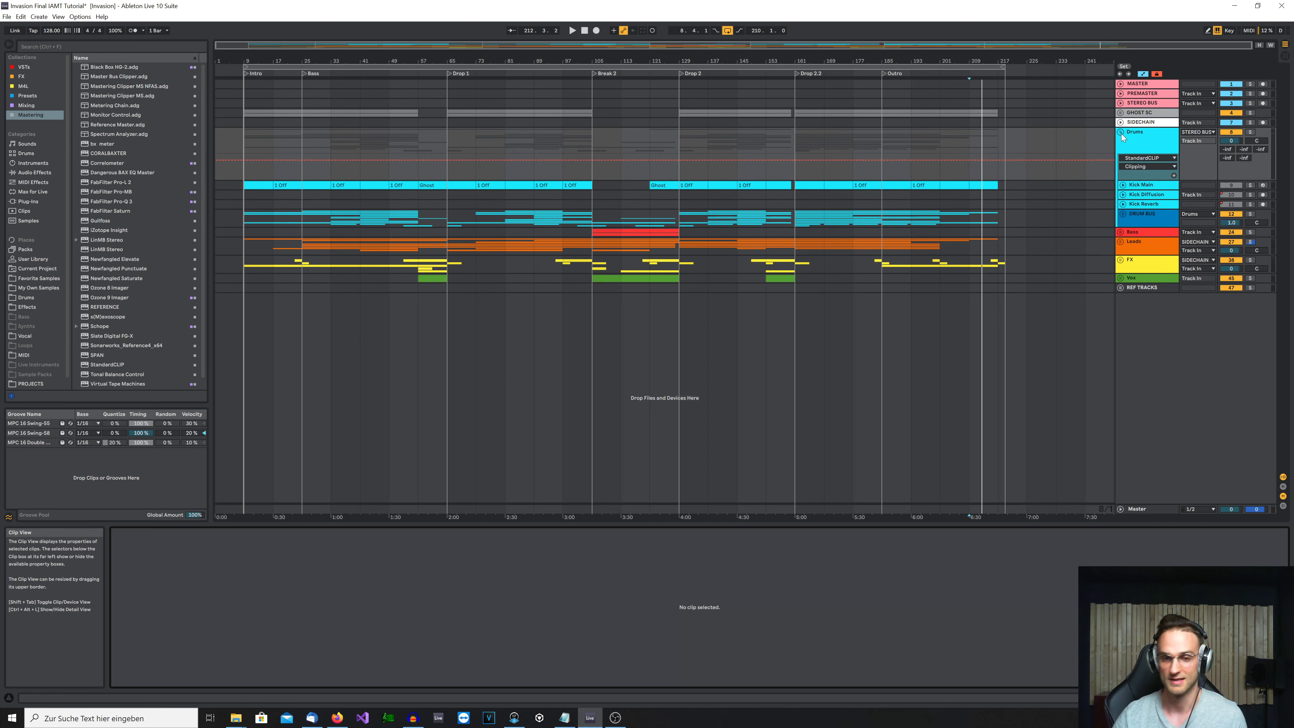
pyautogui.click(1123, 215)
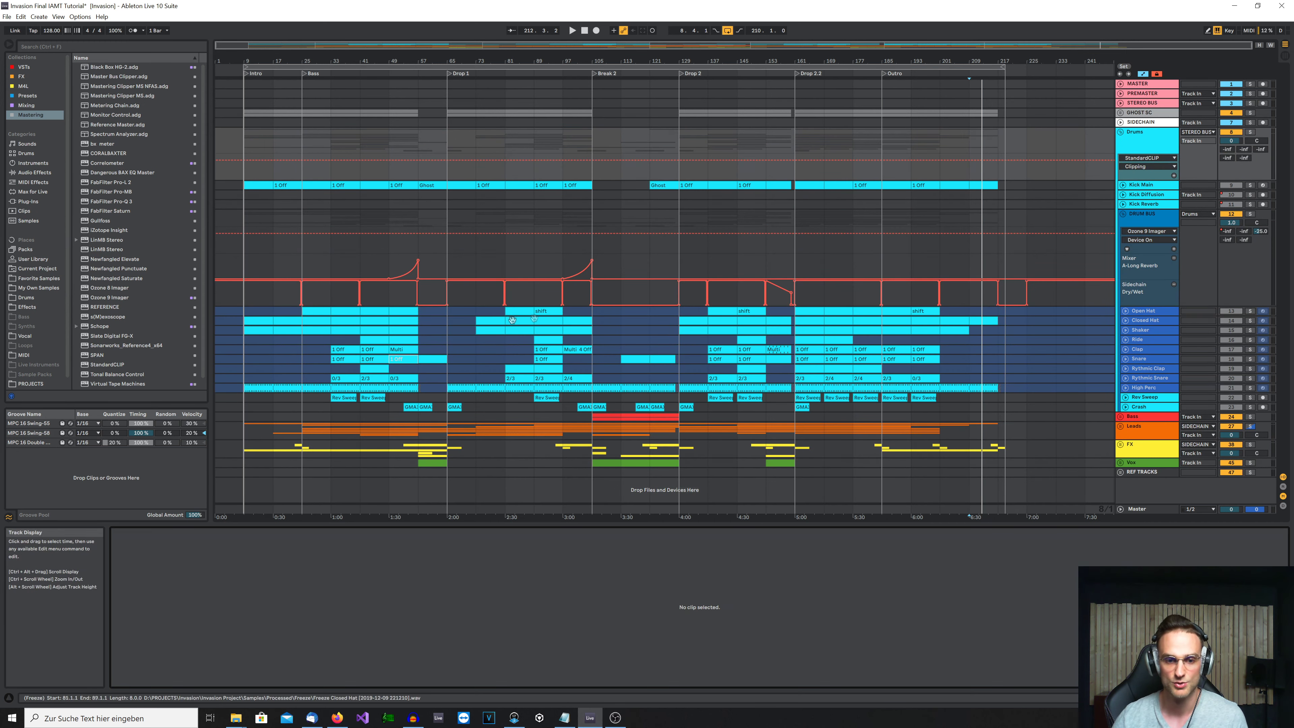
pyautogui.click(240, 314)
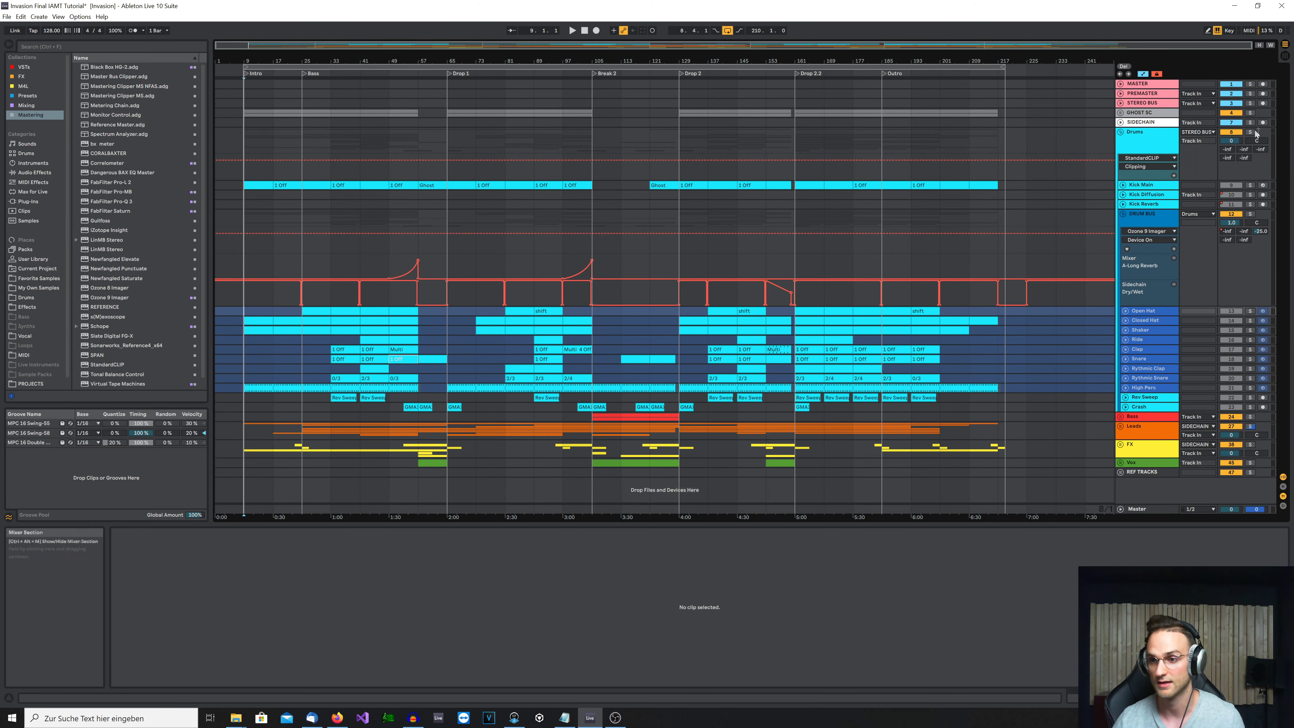
pyautogui.click(1251, 132)
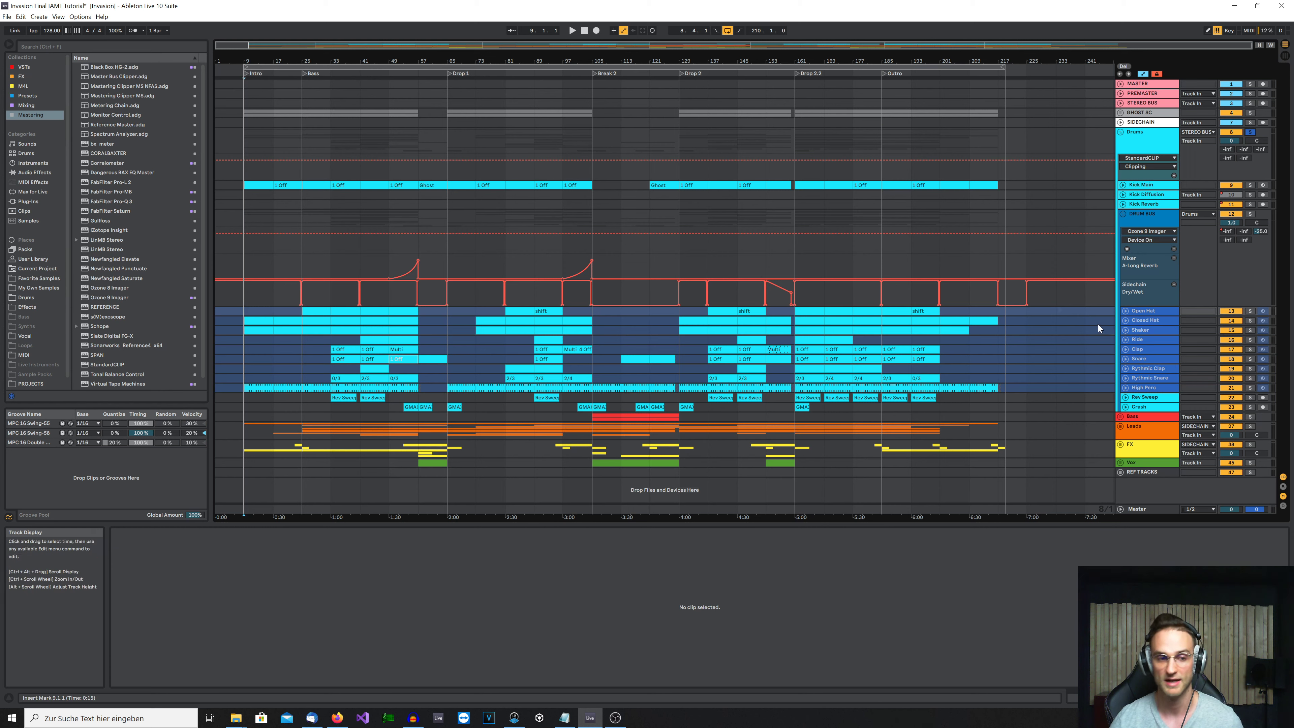
pyautogui.press('space')
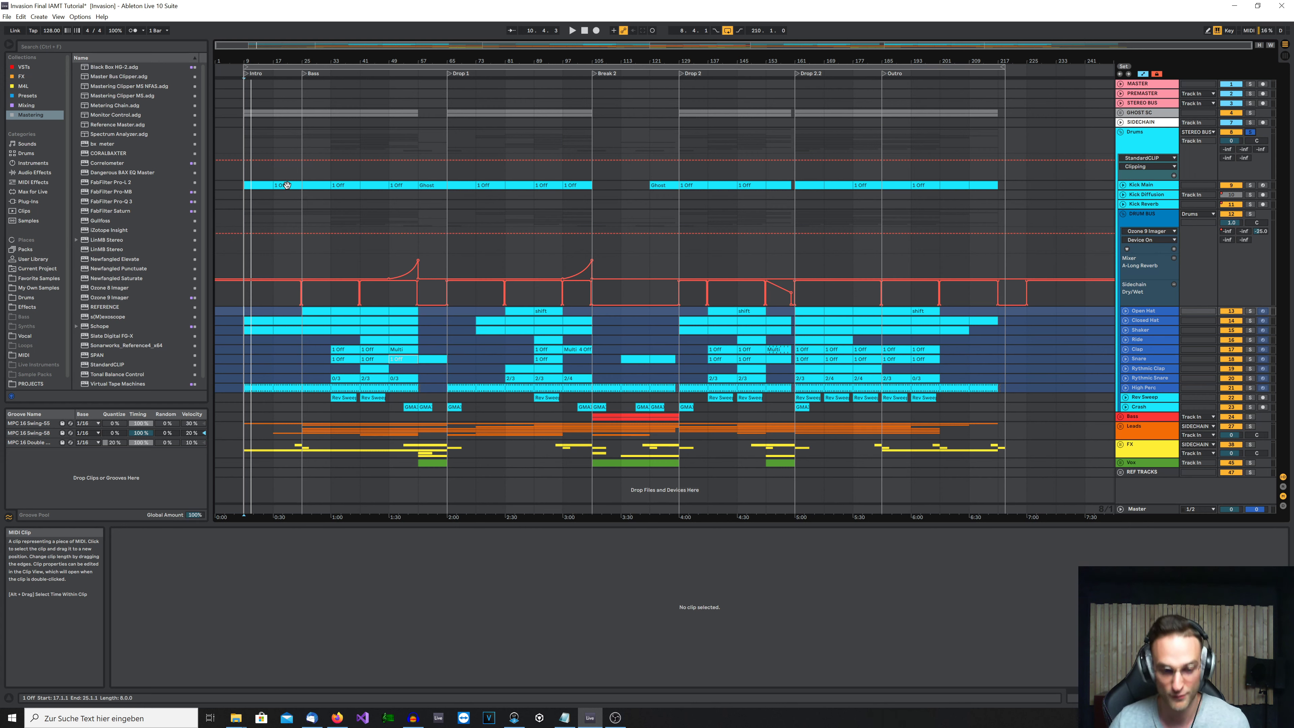
# Inspect the Kick Main and Open Hat clips at bar 25, the Clap clip at bar 33, and the Shaker track at bar 57
pyautogui.click(317, 186)
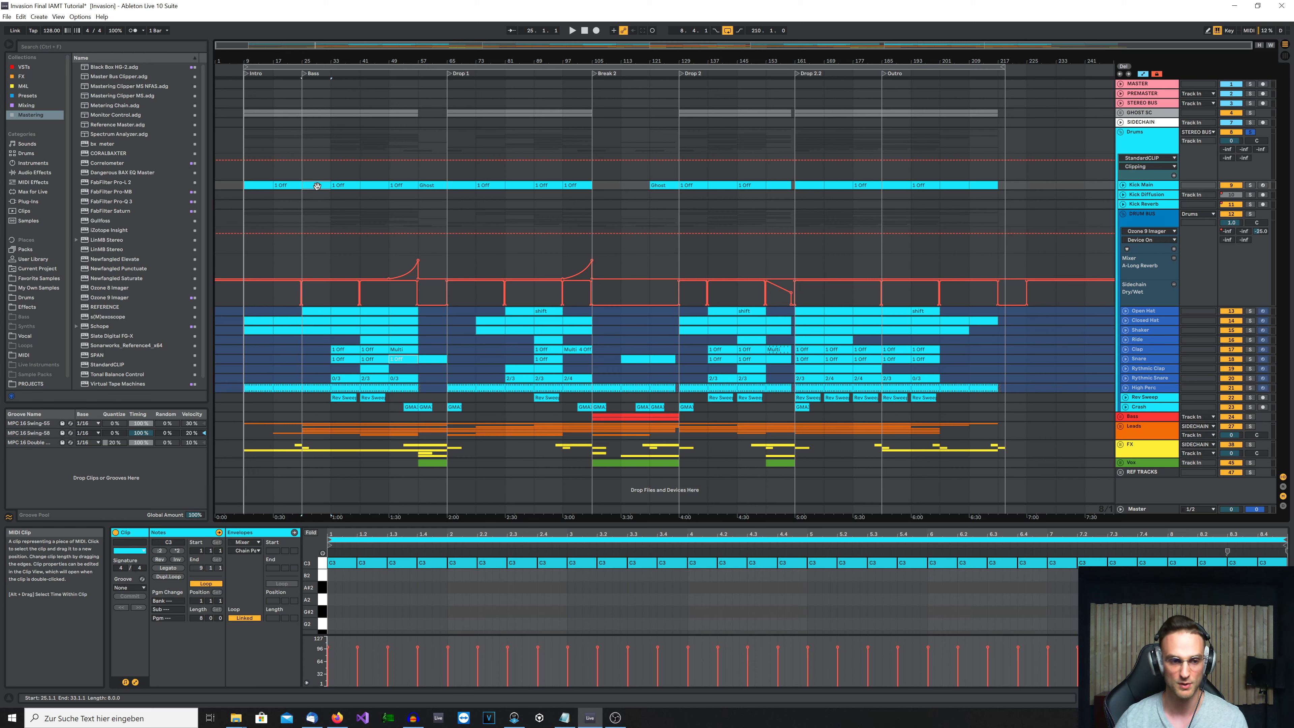
pyautogui.click(318, 314)
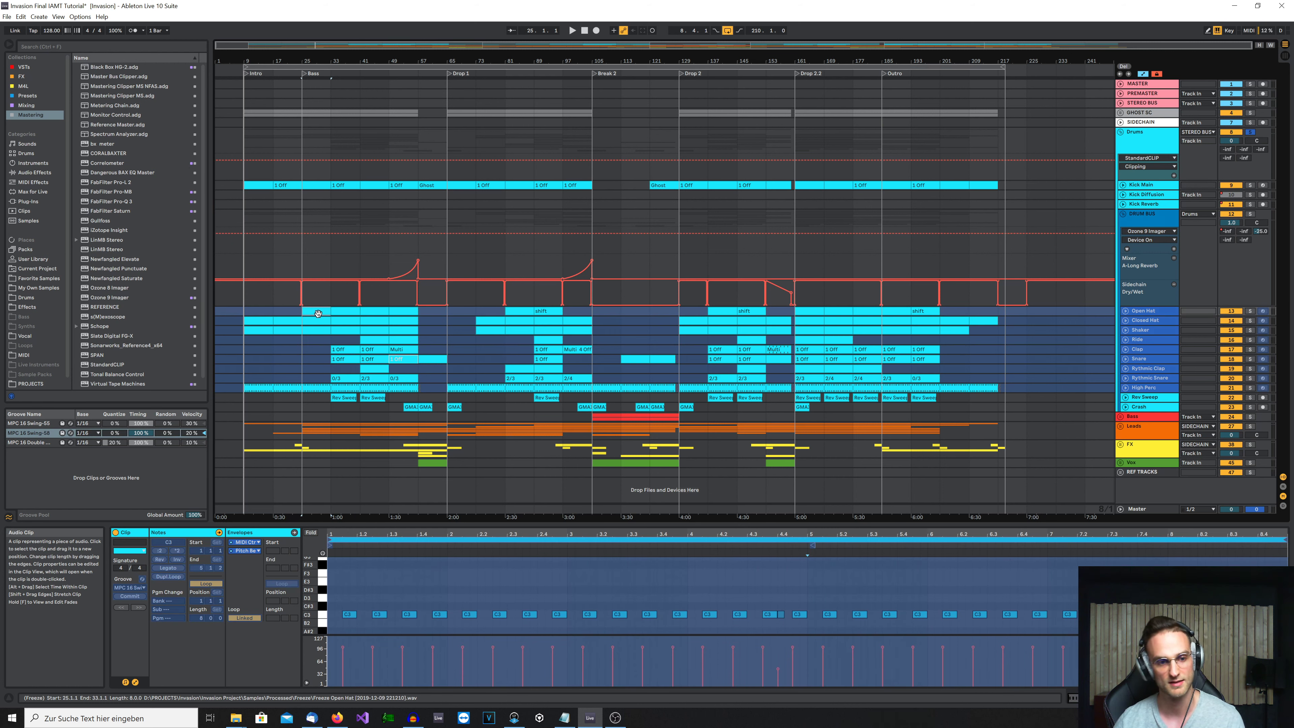
pyautogui.click(344, 351)
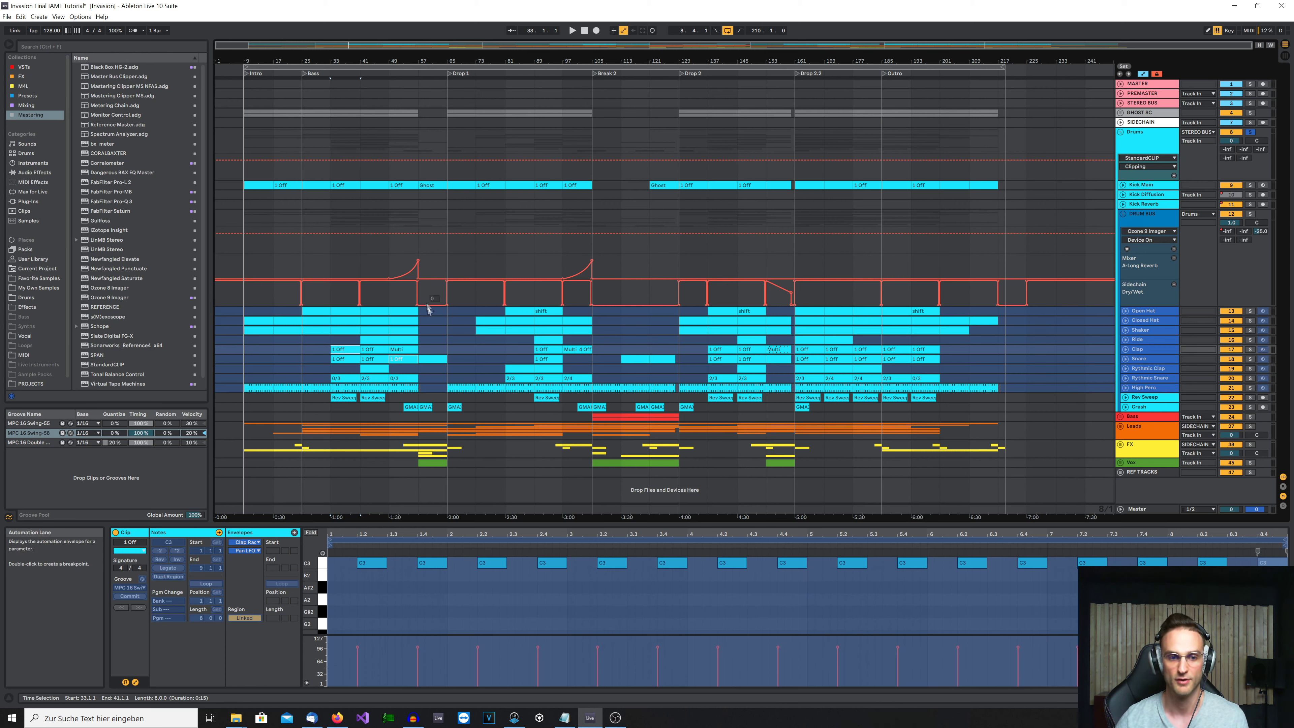
pyautogui.click(423, 330)
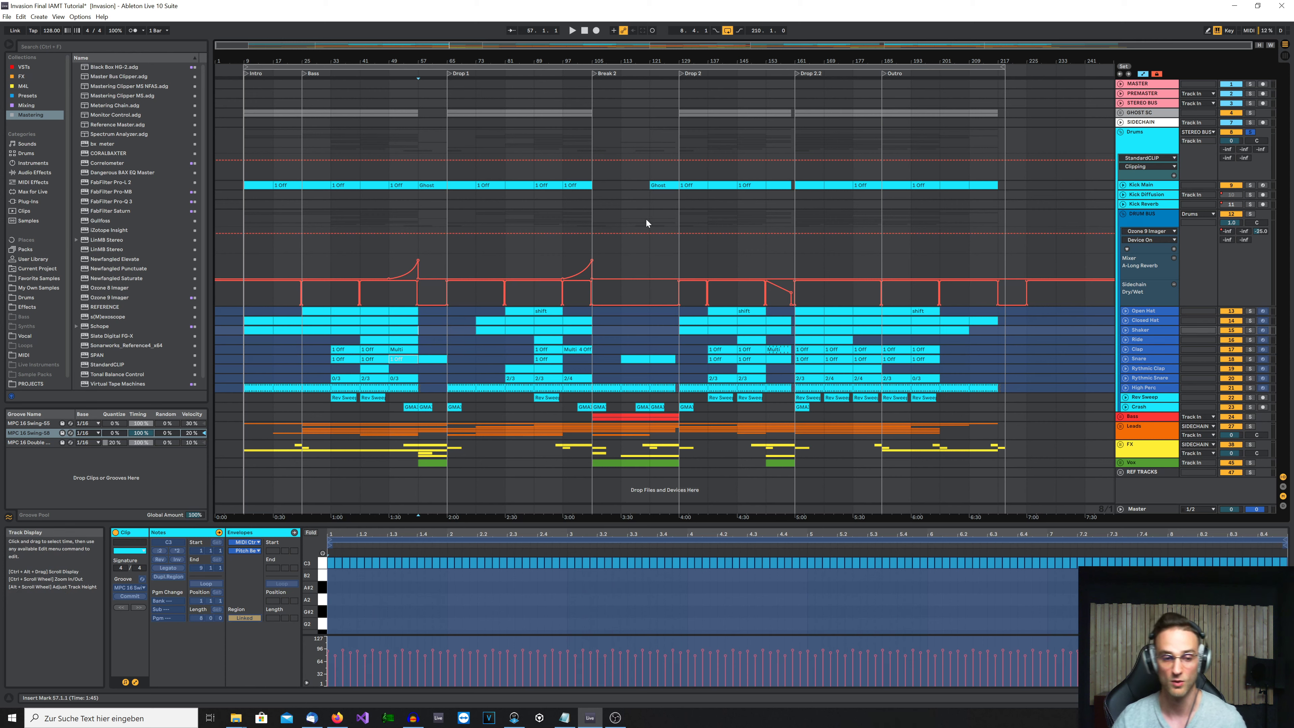
# Audition the soloed drums from bars 25, 41 and 49, and from the break at bar 57
pyautogui.click(327, 312)
pyautogui.press('space')
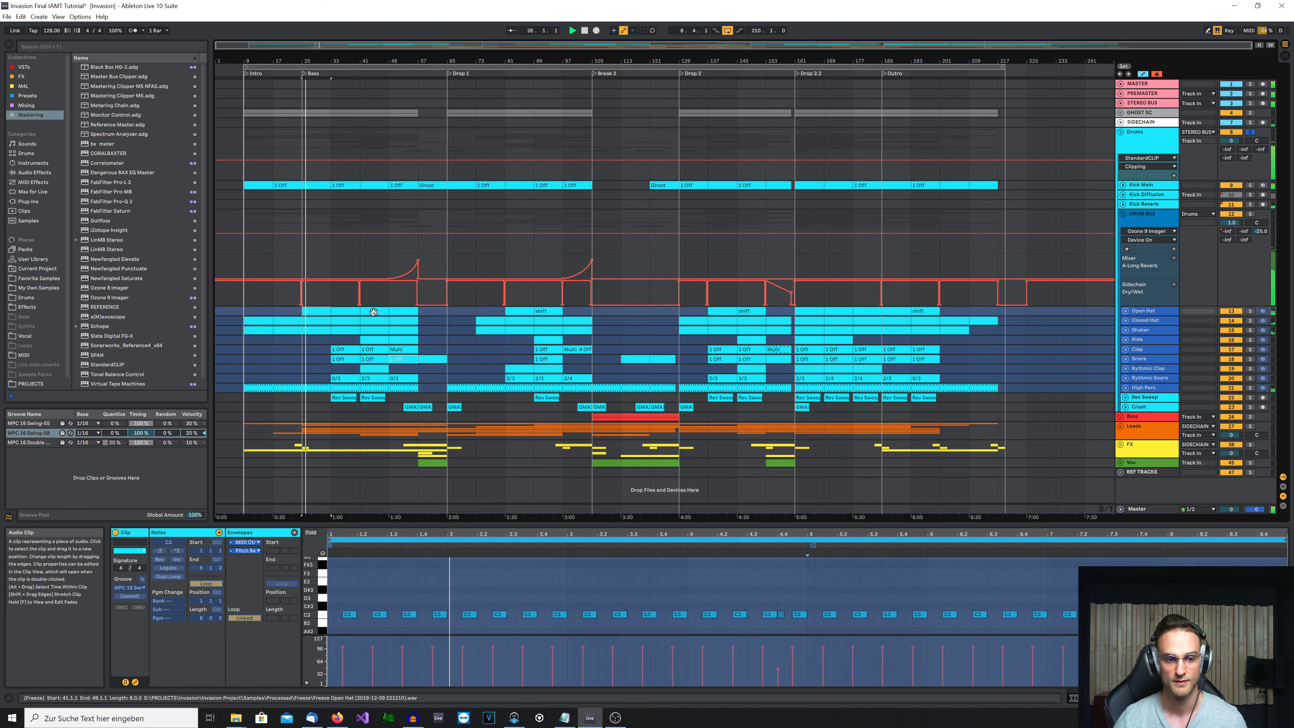
pyautogui.click(375, 312)
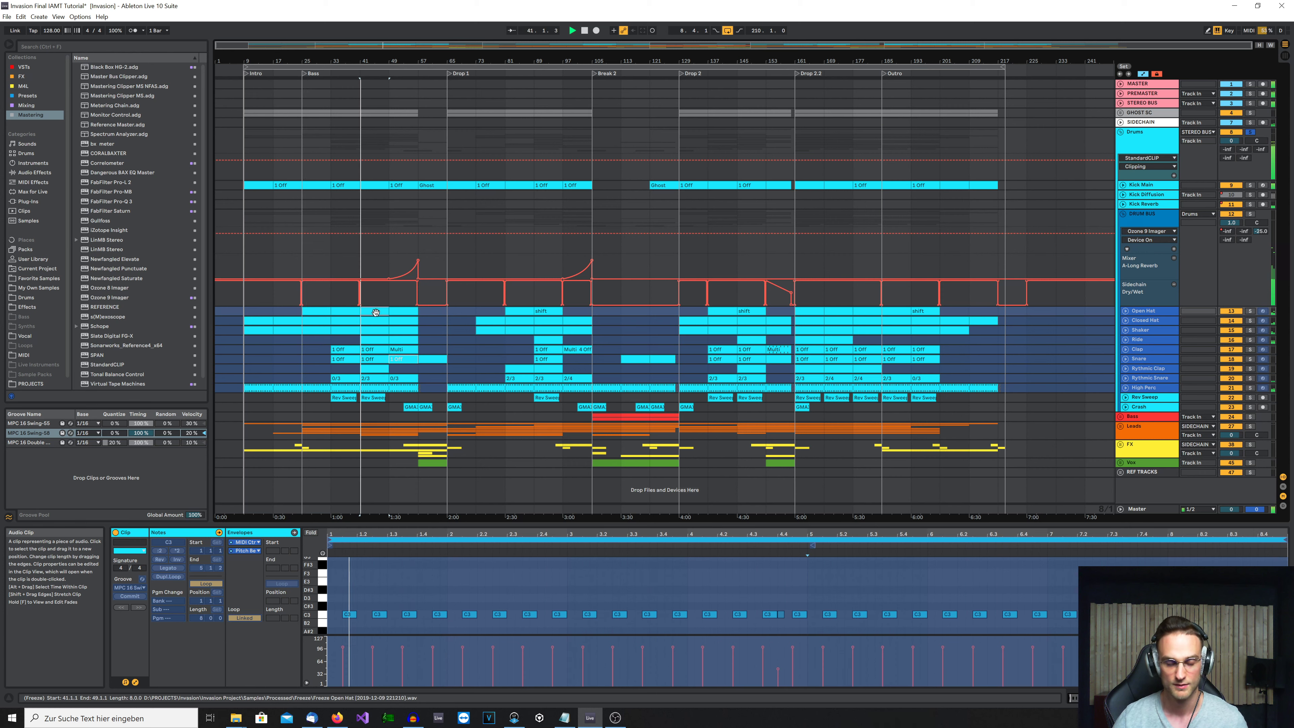
pyautogui.click(401, 315)
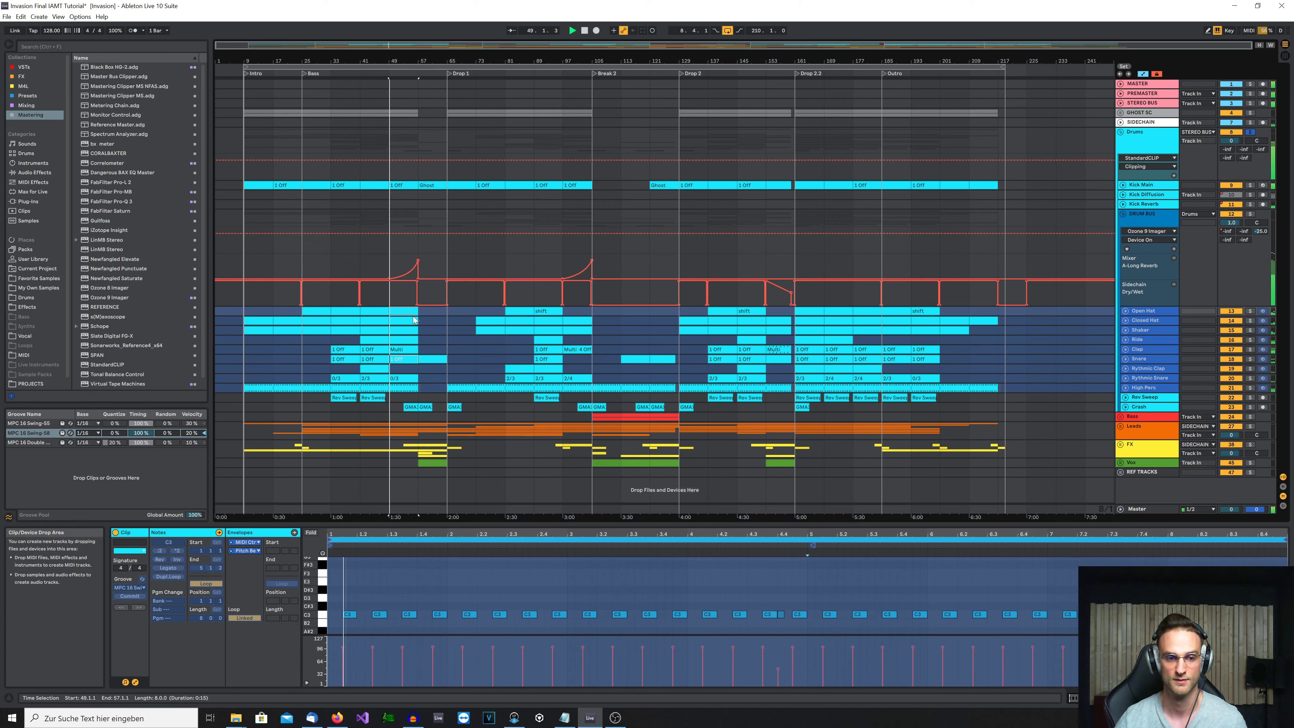
pyautogui.click(417, 250)
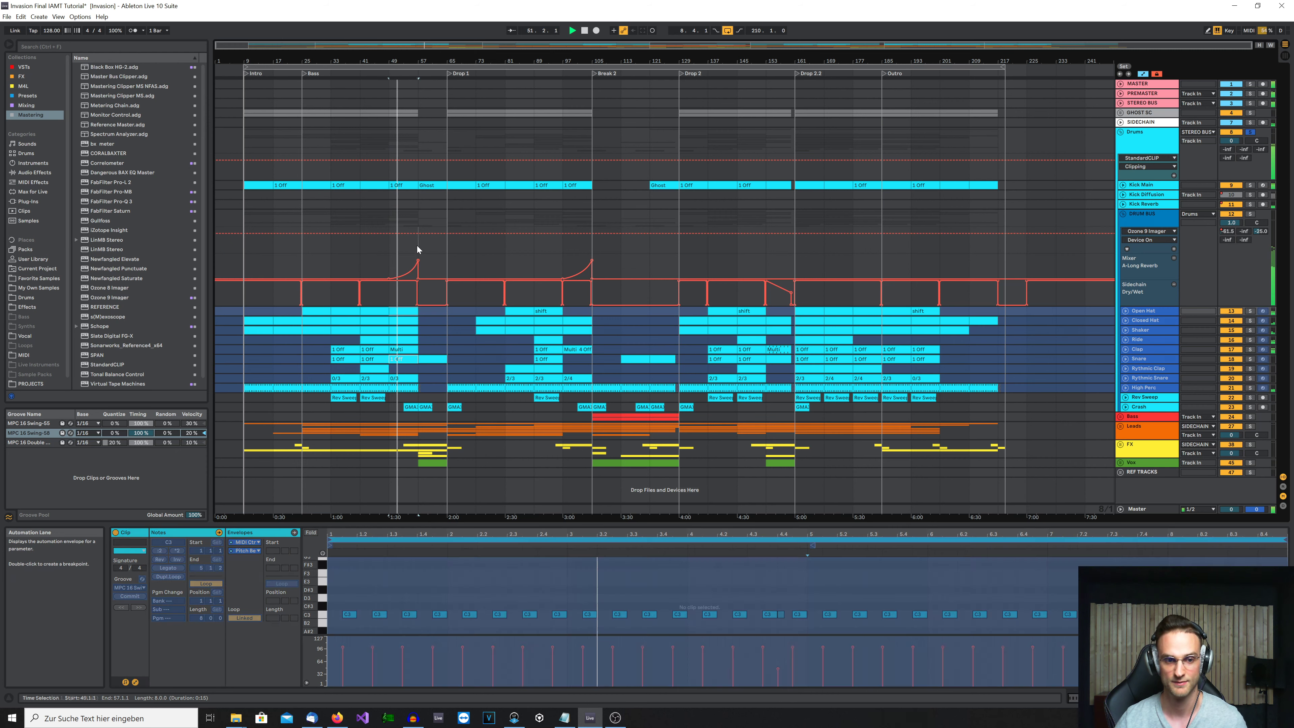
pyautogui.press('space')
pyautogui.press('space')
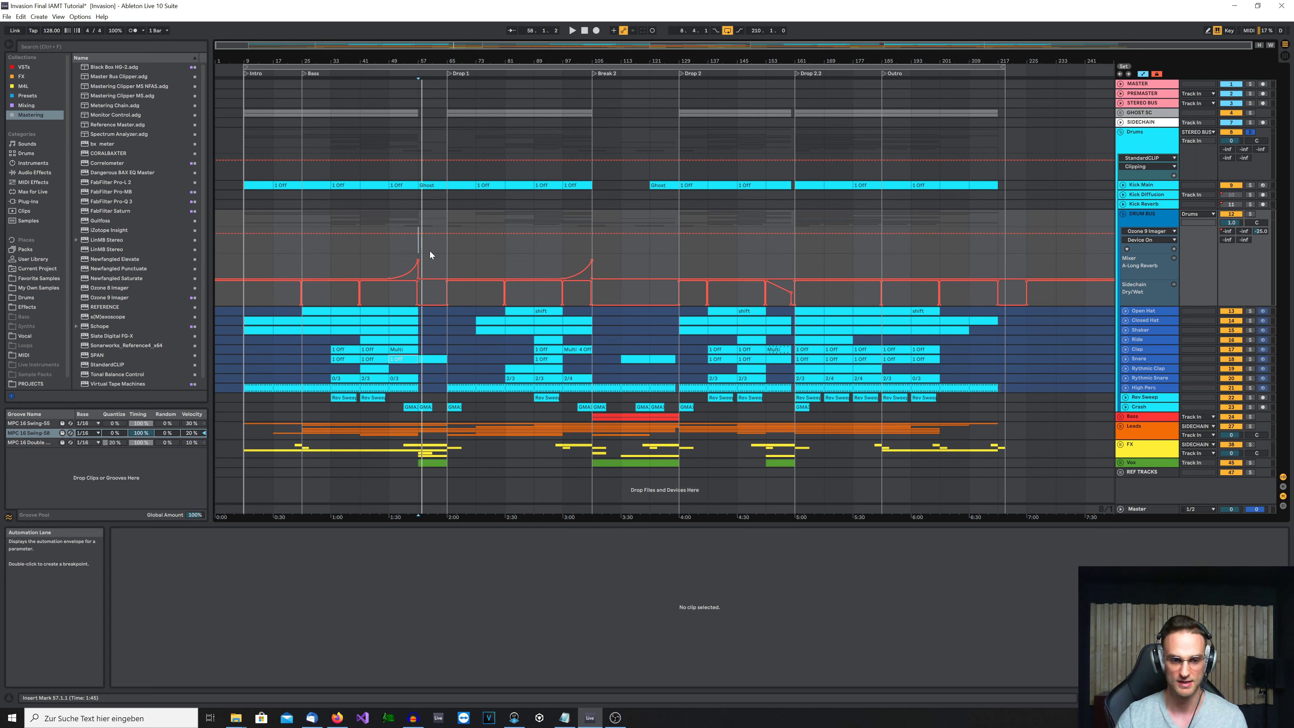
# Place the insert marker at Drop 1, unfold the Leads group and solo it
pyautogui.click(448, 243)
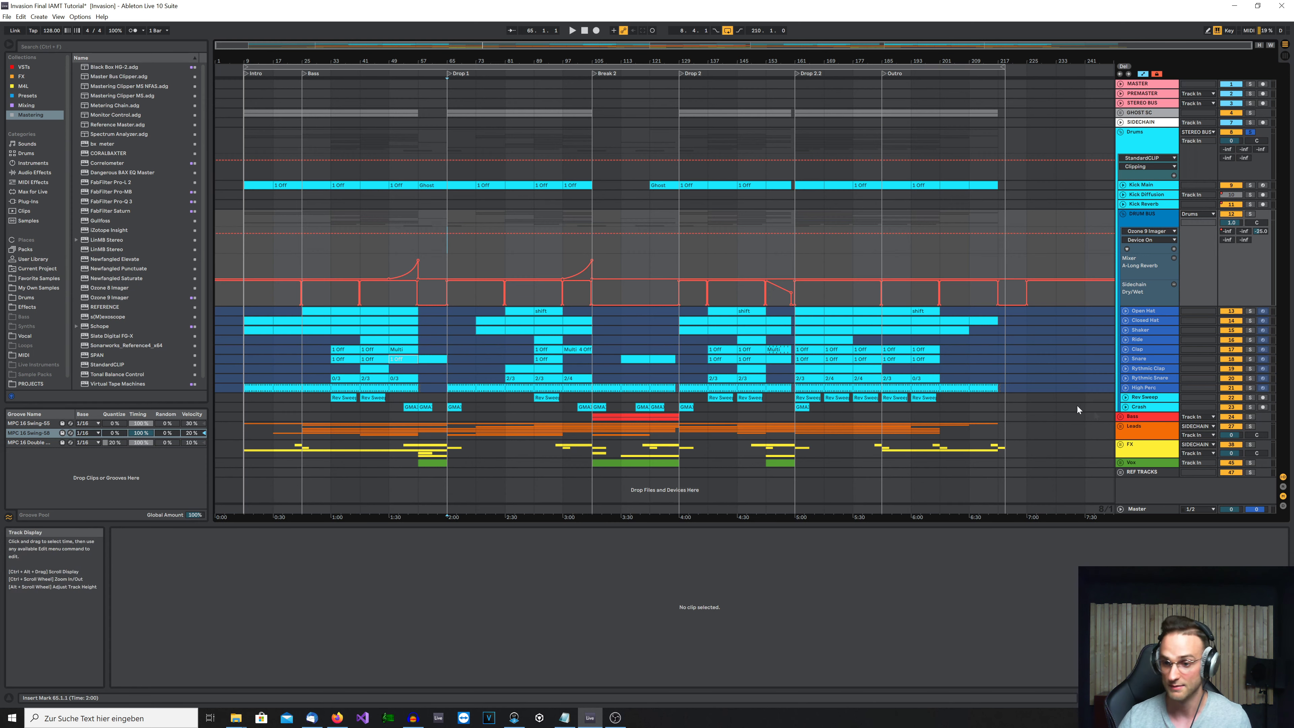
pyautogui.click(1120, 427)
pyautogui.scroll(-3, 1141, 408)
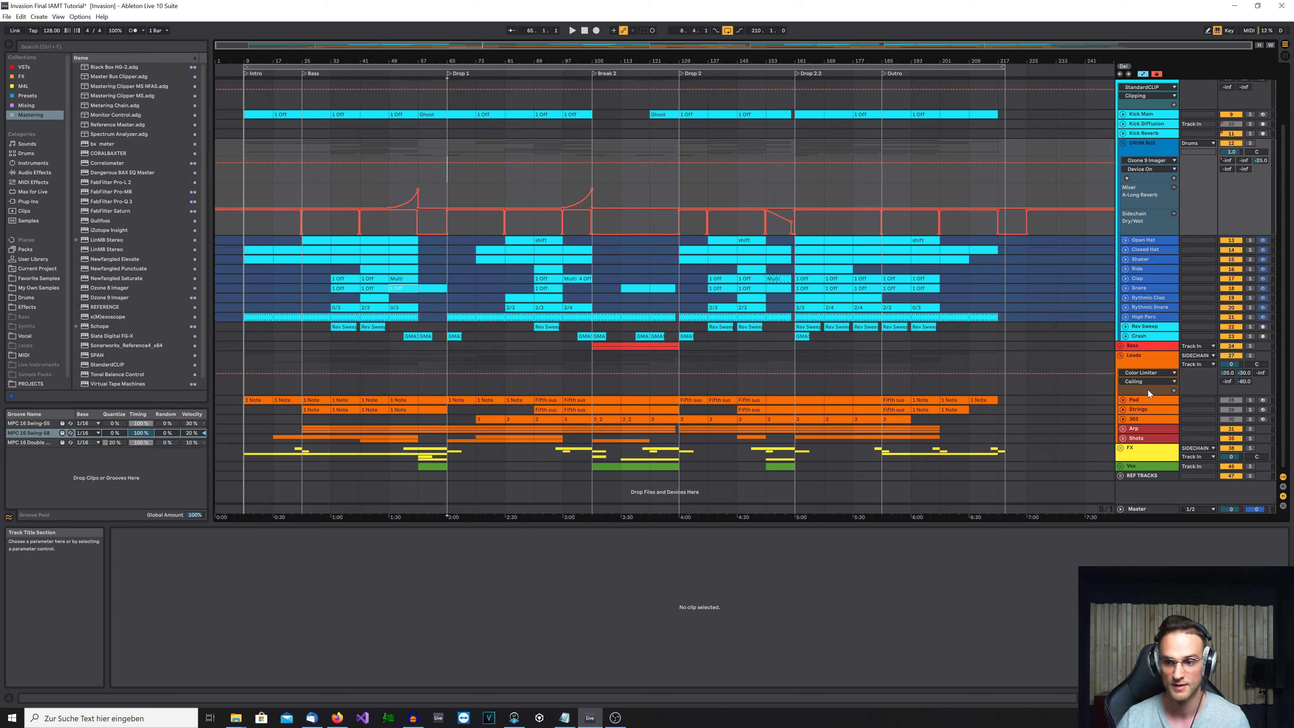
pyautogui.click(1250, 356)
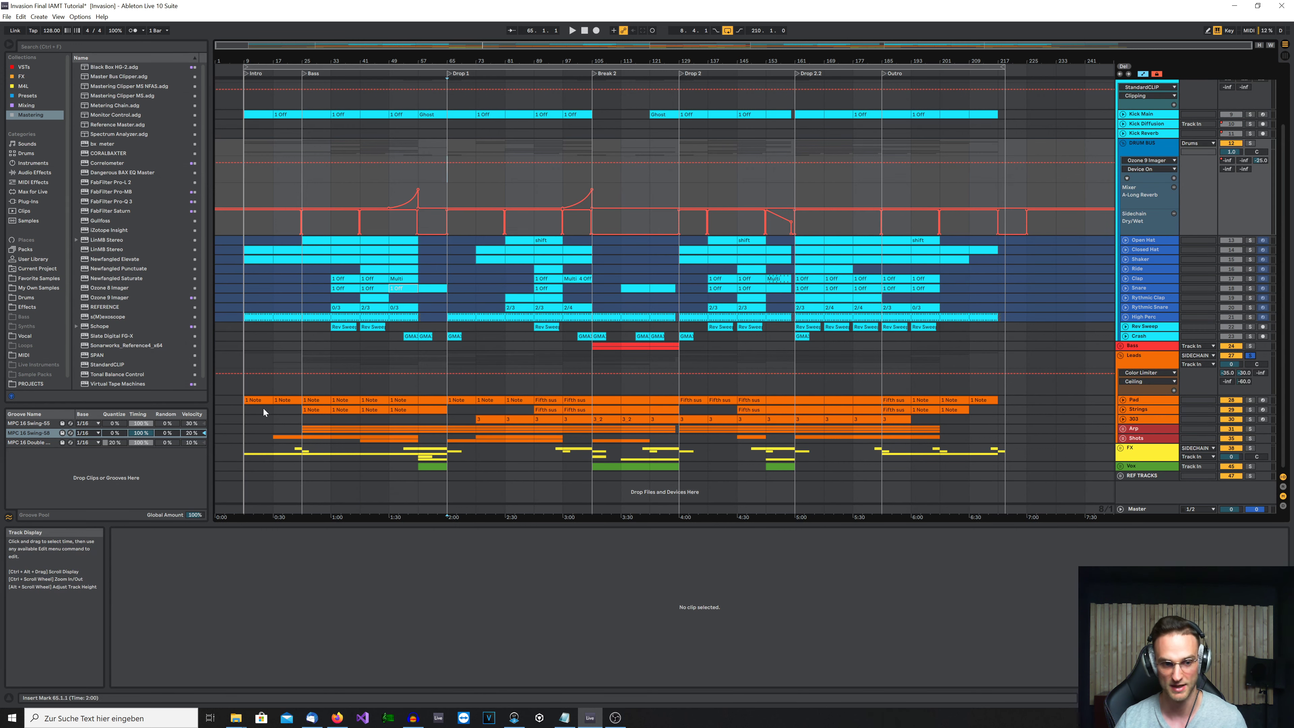
# Show the first Pad clip's notes and enlarge the note editor to reveal its lower notes
pyautogui.click(257, 401)
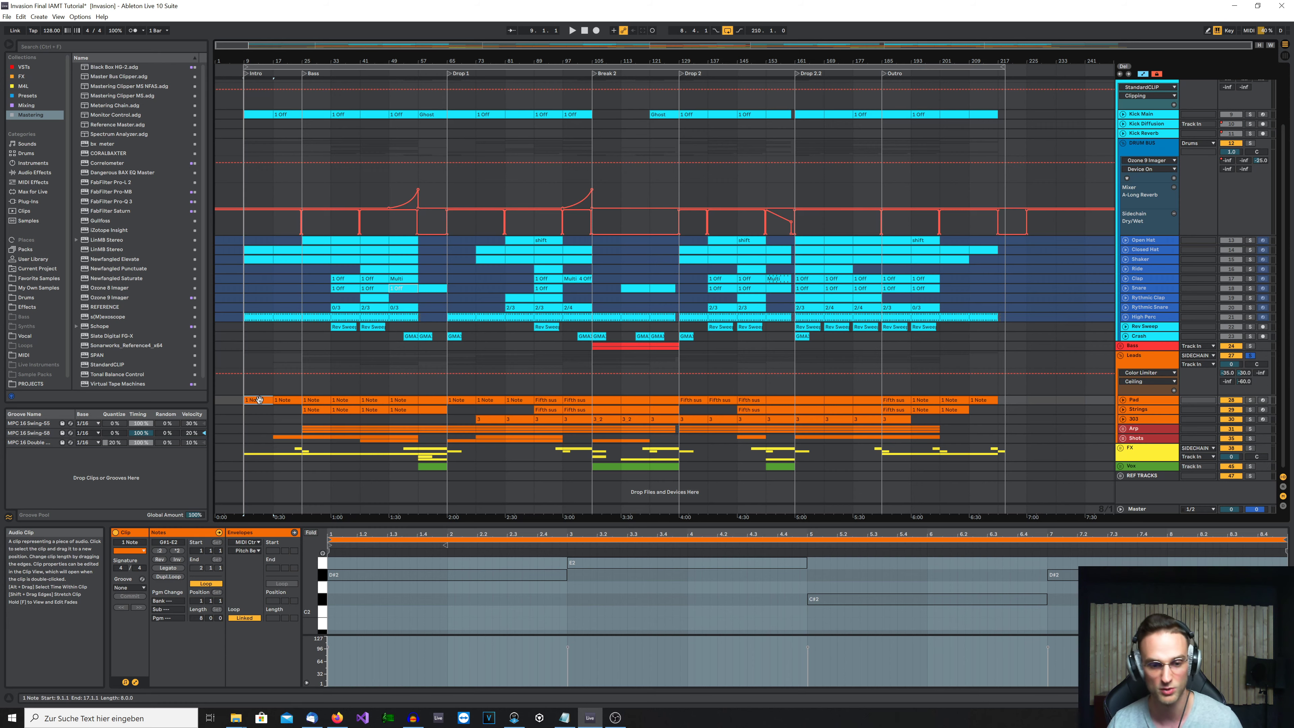
pyautogui.click(533, 526)
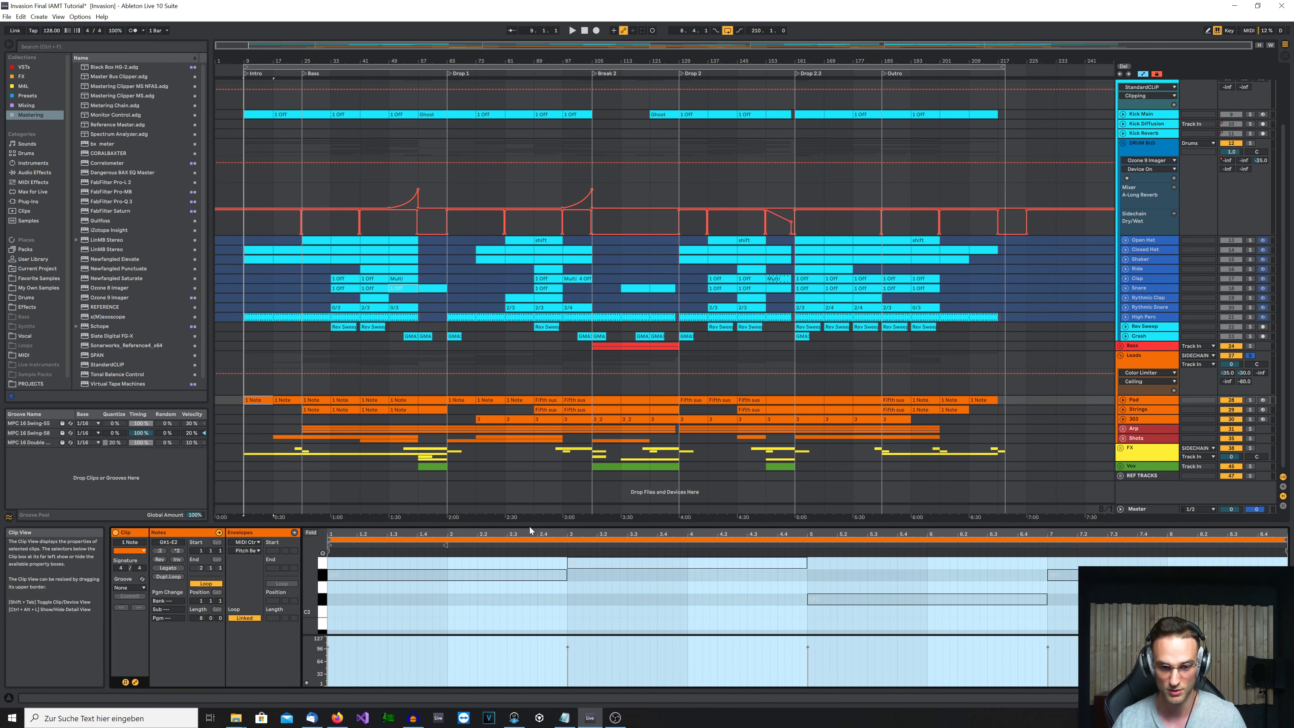
pyautogui.moveTo(533, 526); pyautogui.dragTo(525, 418)
pyautogui.scroll(3, 542, 523)
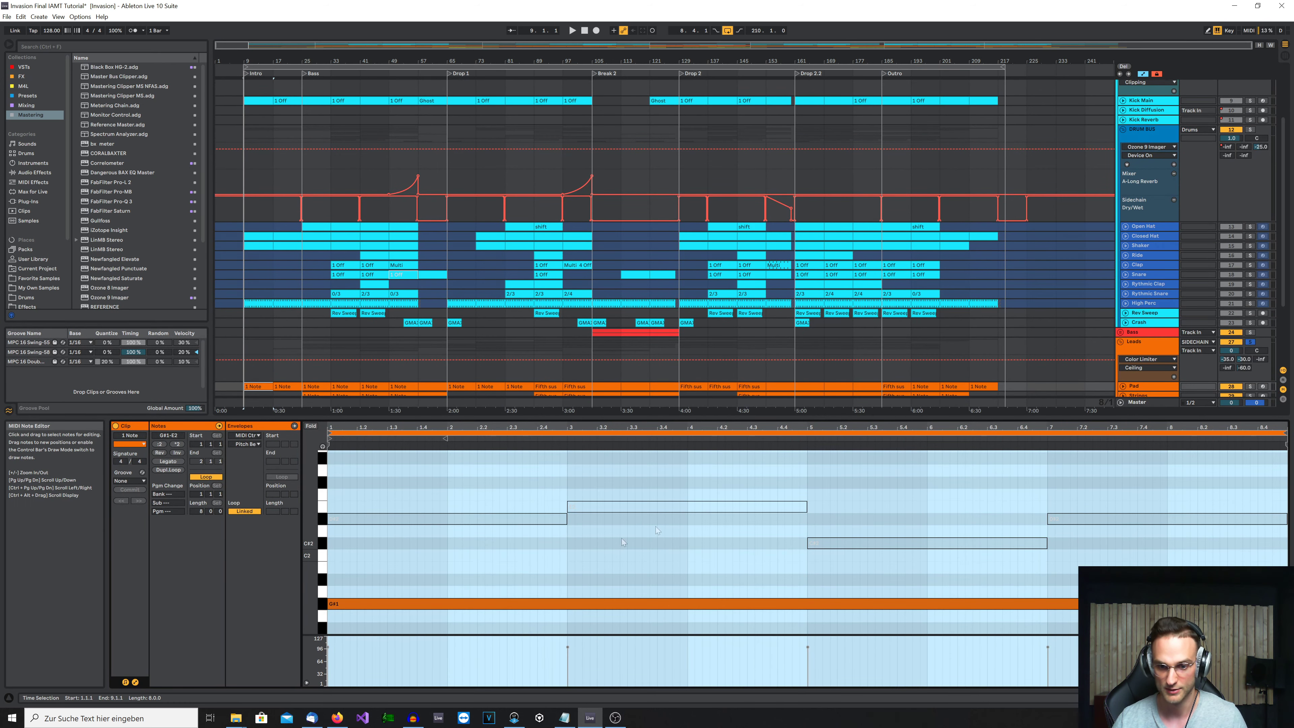
pyautogui.click(996, 514)
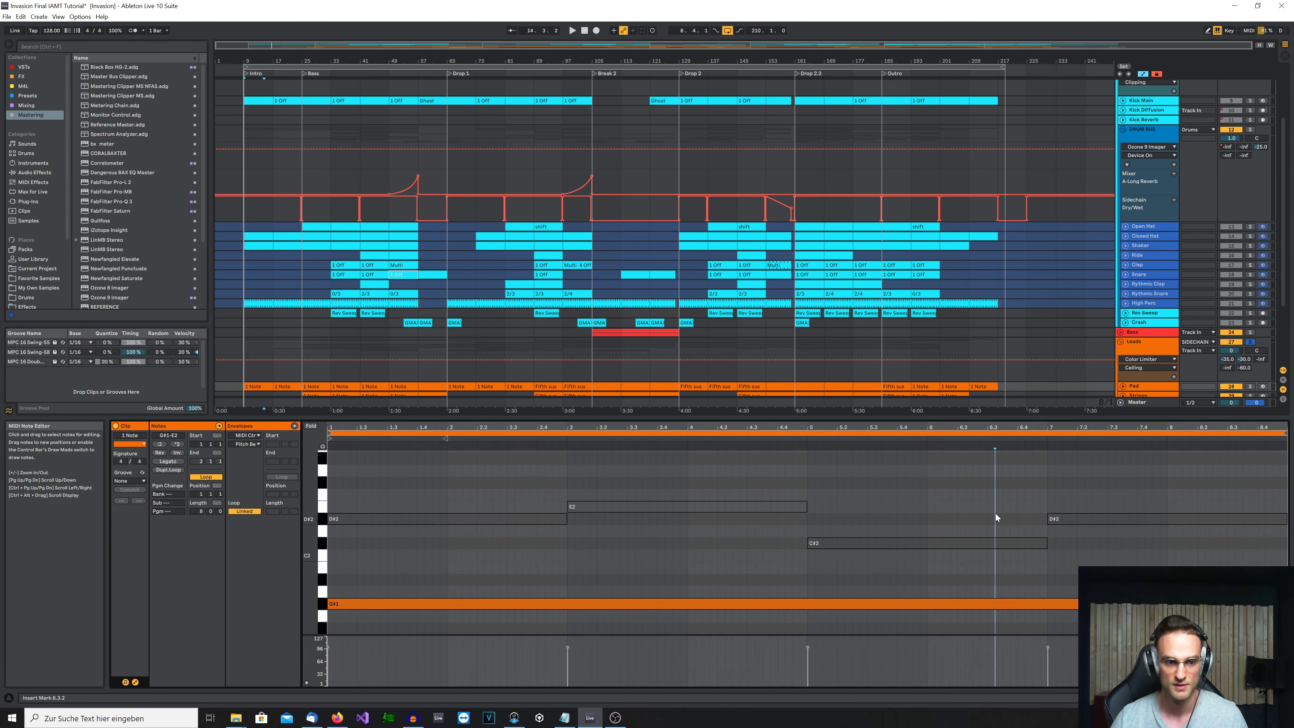
# Solo the Pad track and play its second clip from bar 17
pyautogui.scroll(-3, 907, 353)
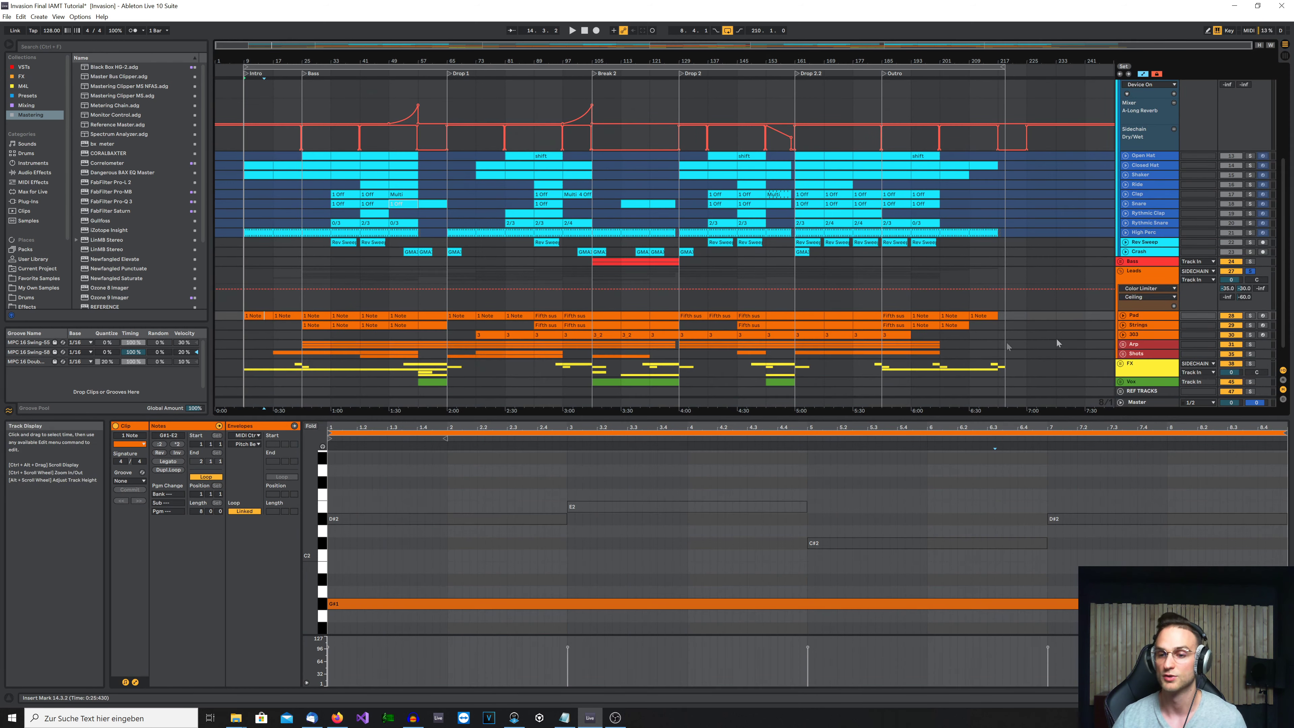
pyautogui.click(1249, 316)
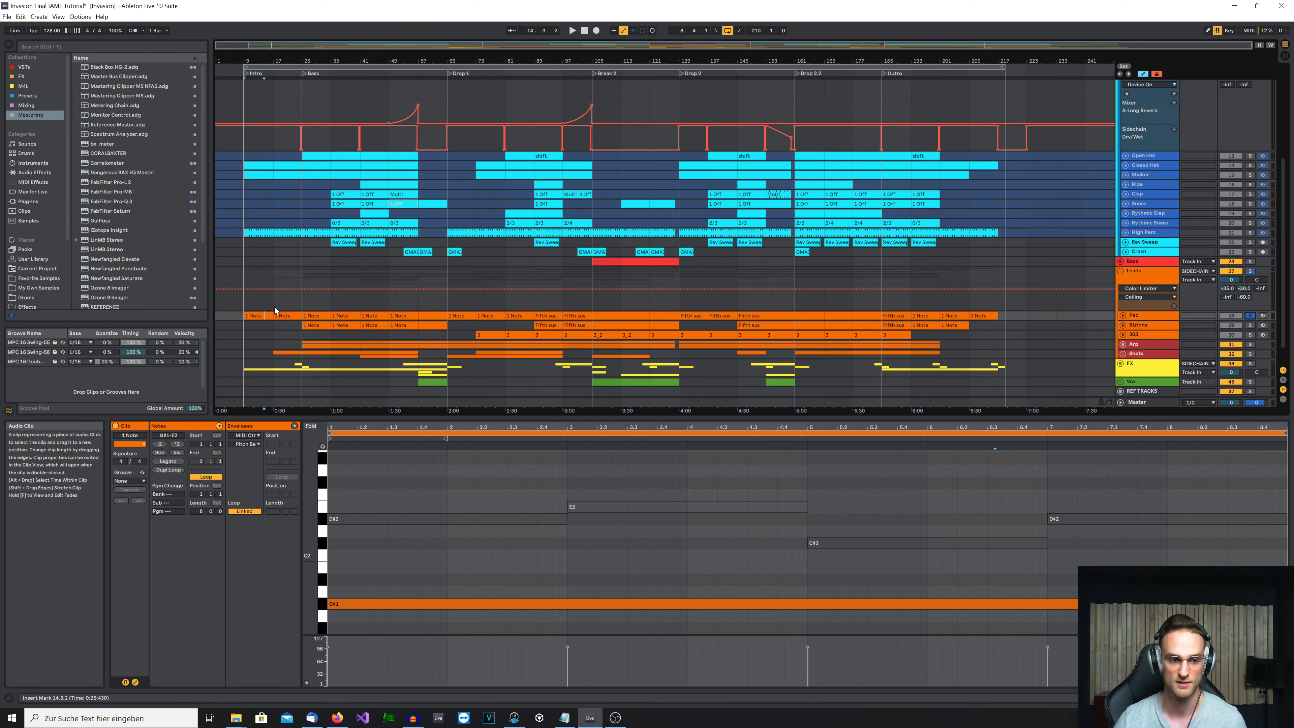
pyautogui.click(296, 319)
pyautogui.press('space')
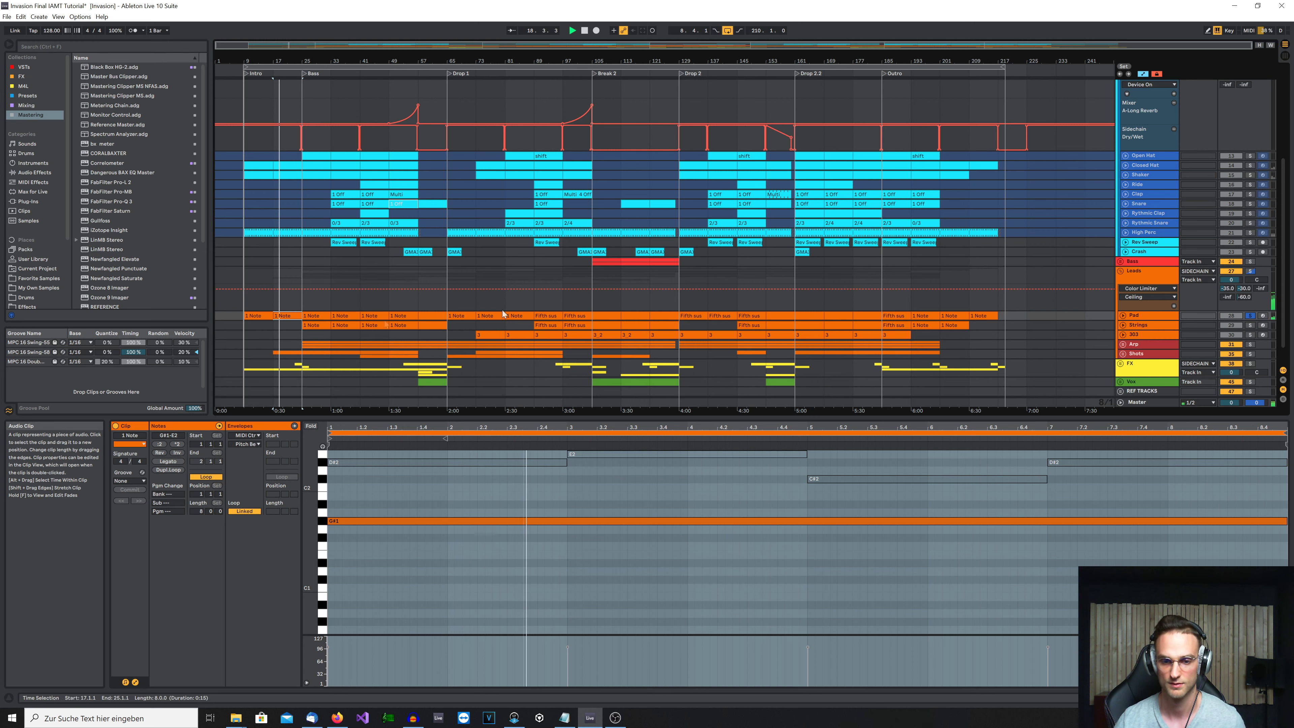
# Turn off the solo on Pad and fold the Drums group
pyautogui.click(1251, 316)
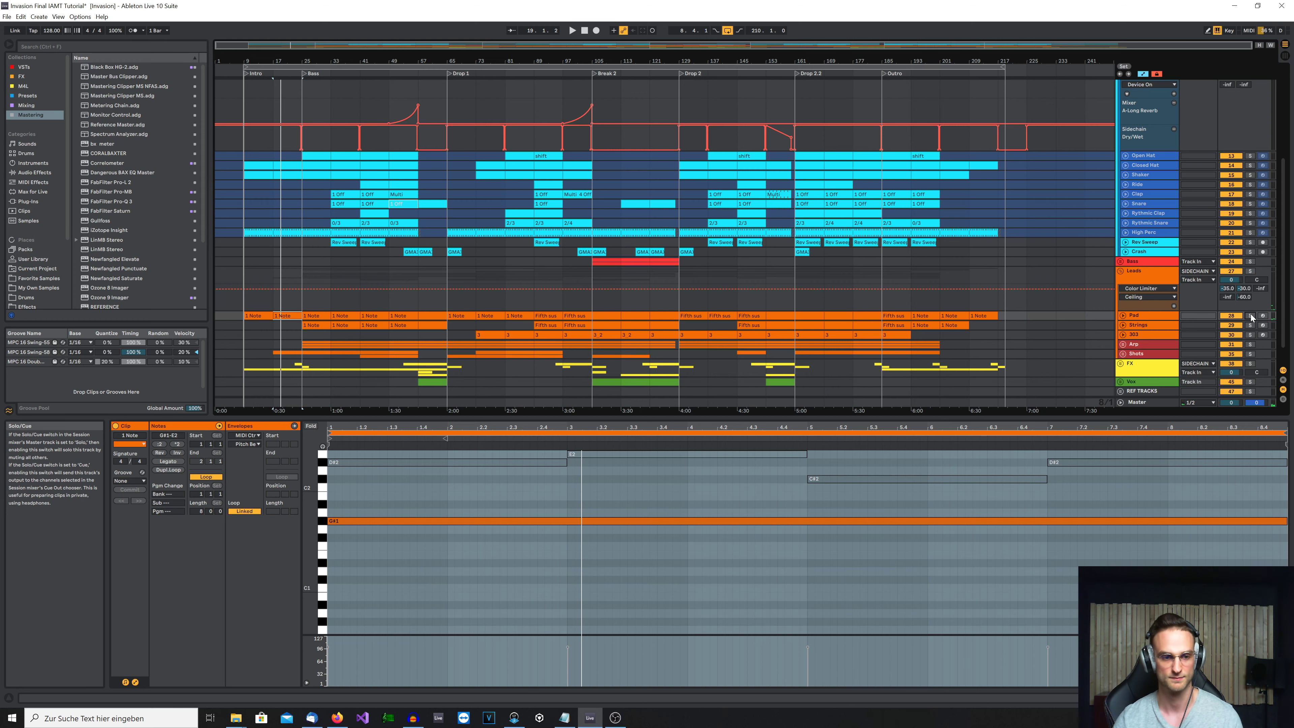
pyautogui.scroll(5, 1144, 132)
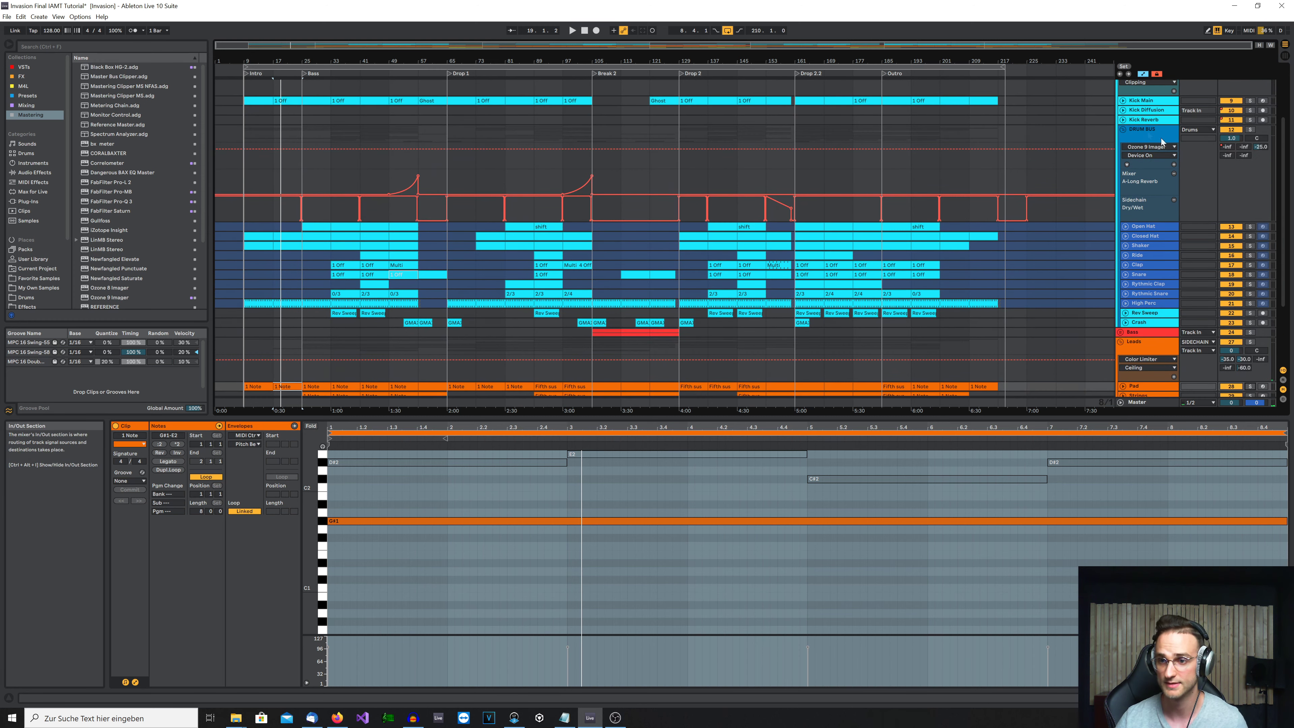
pyautogui.click(1120, 118)
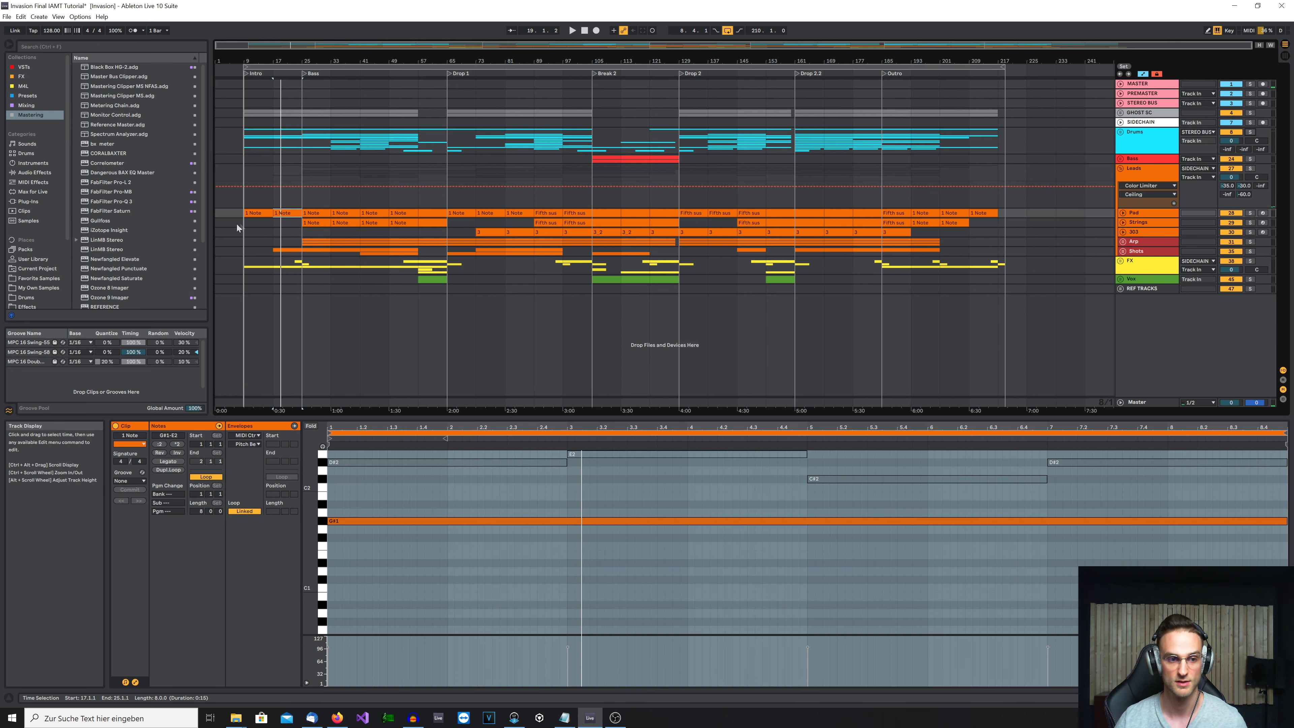
# Audition the full arrangement from the Pad clips at bars 9, 17 and 25
pyautogui.click(250, 213)
pyautogui.press('space')
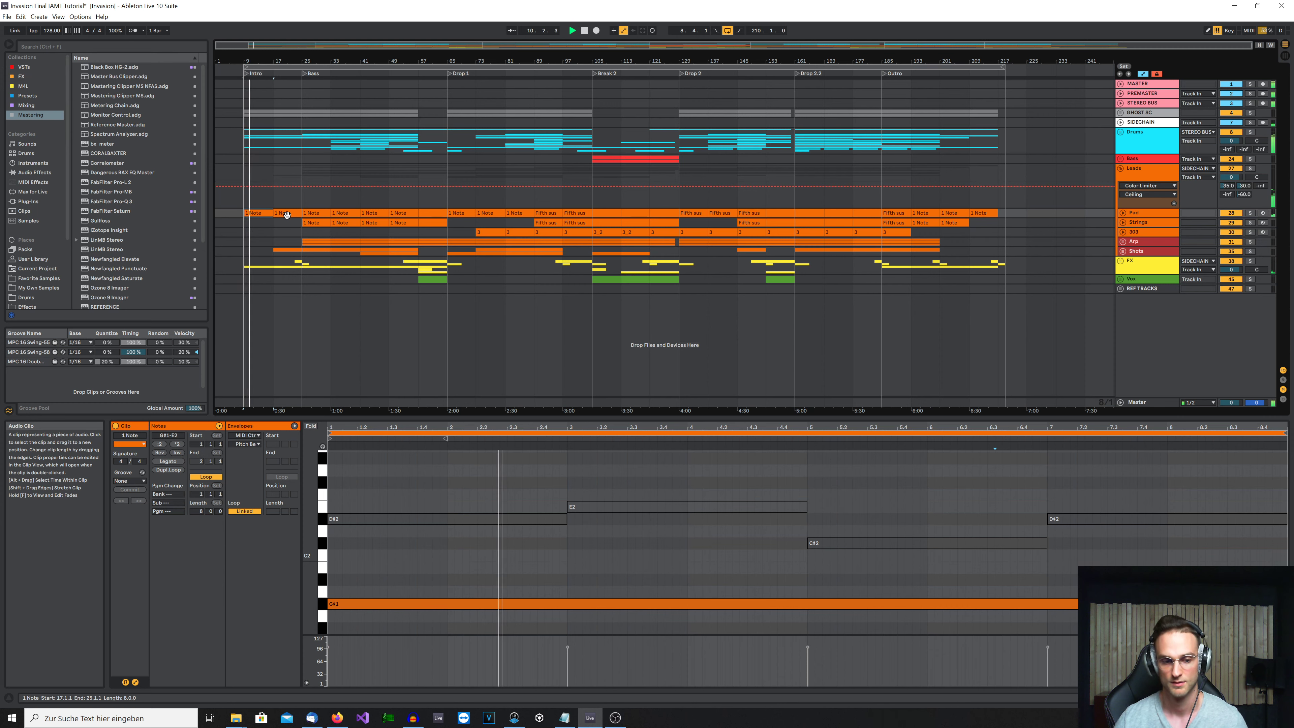
pyautogui.click(287, 214)
pyautogui.click(311, 213)
pyautogui.press('space')
pyautogui.press('space')
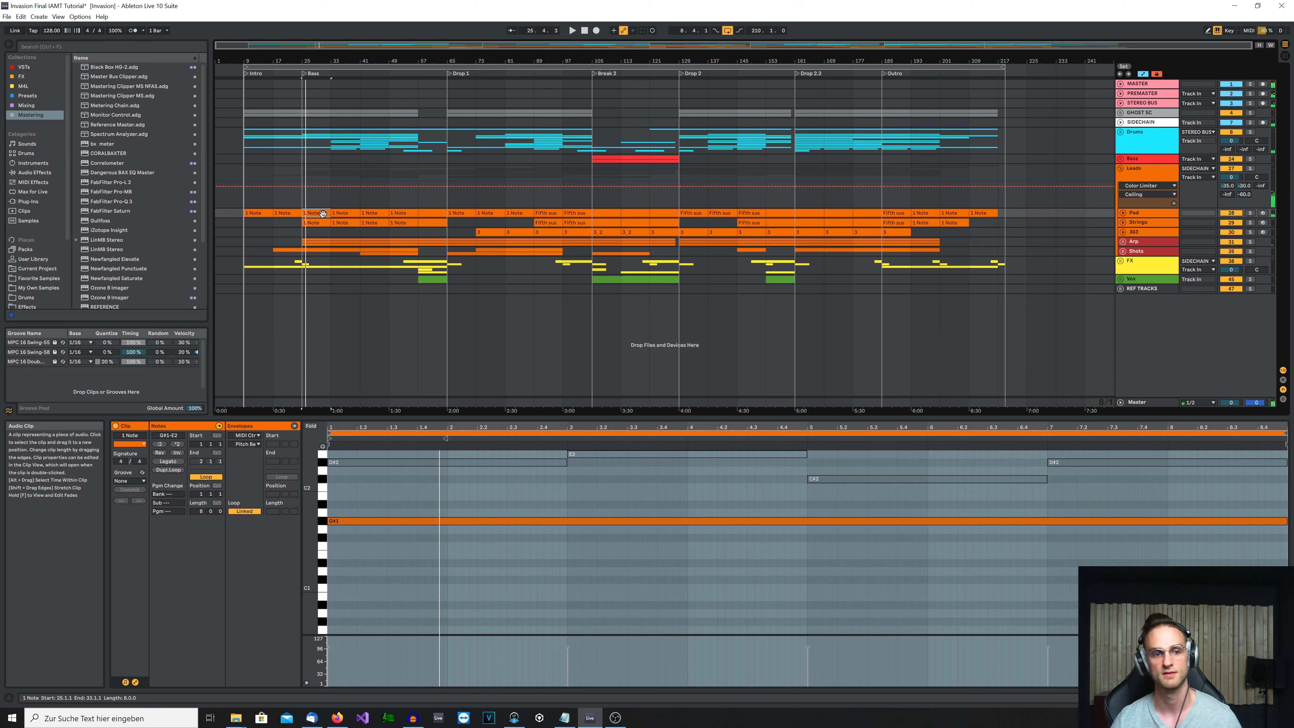
# Audition how the Bass section builds up from the Pad clips at bars 33, 41 and 49
pyautogui.click(336, 214)
pyautogui.click(377, 214)
pyautogui.press('space')
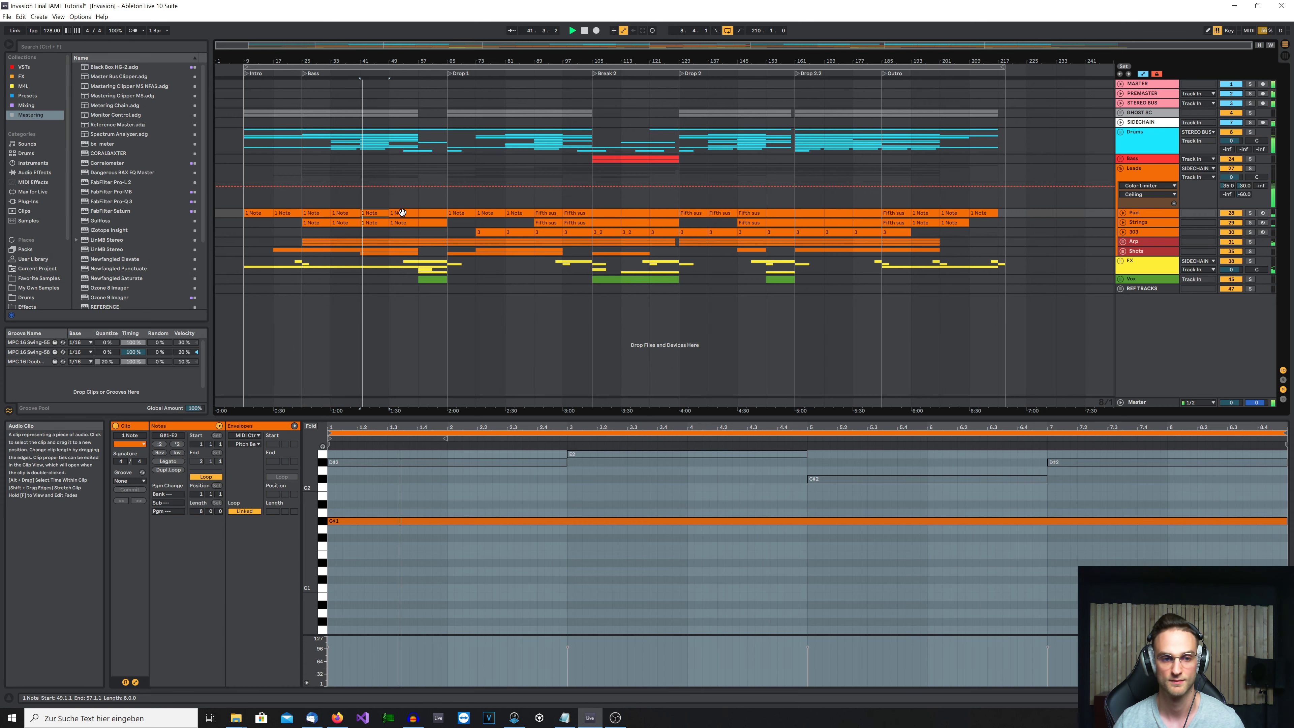
pyautogui.click(402, 213)
pyautogui.press('space')
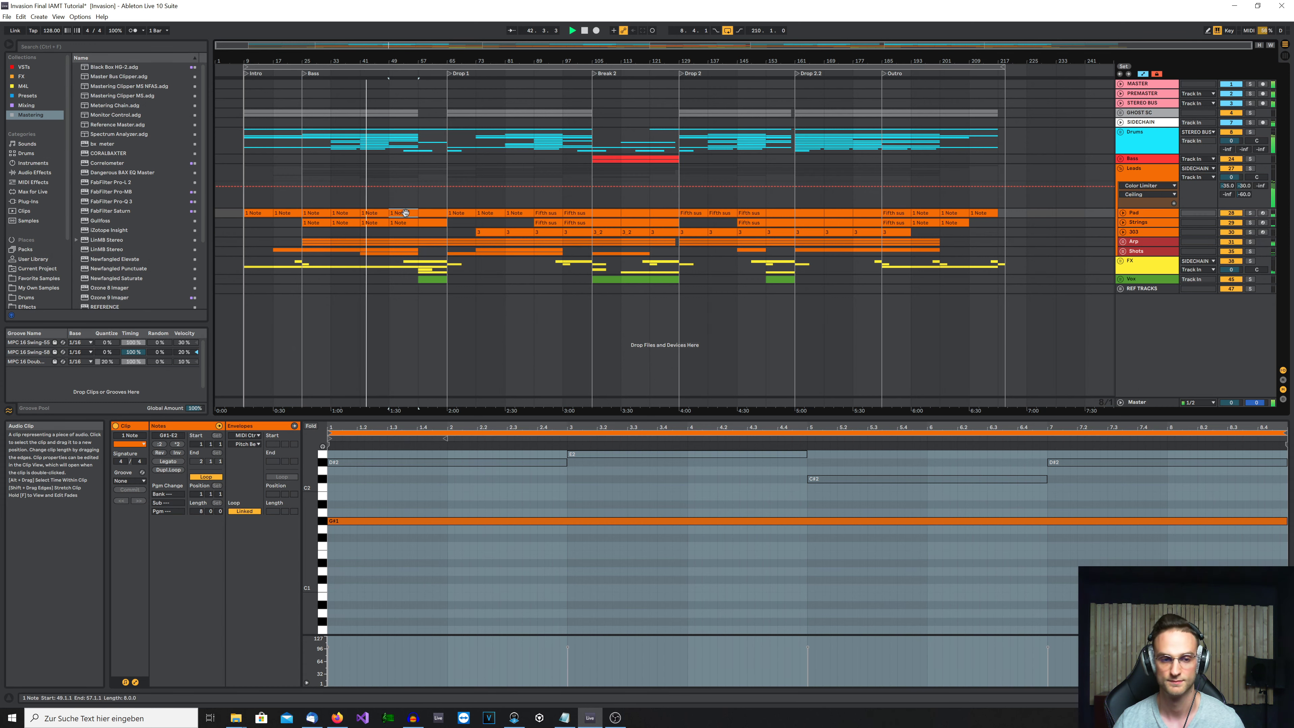
pyautogui.press('space')
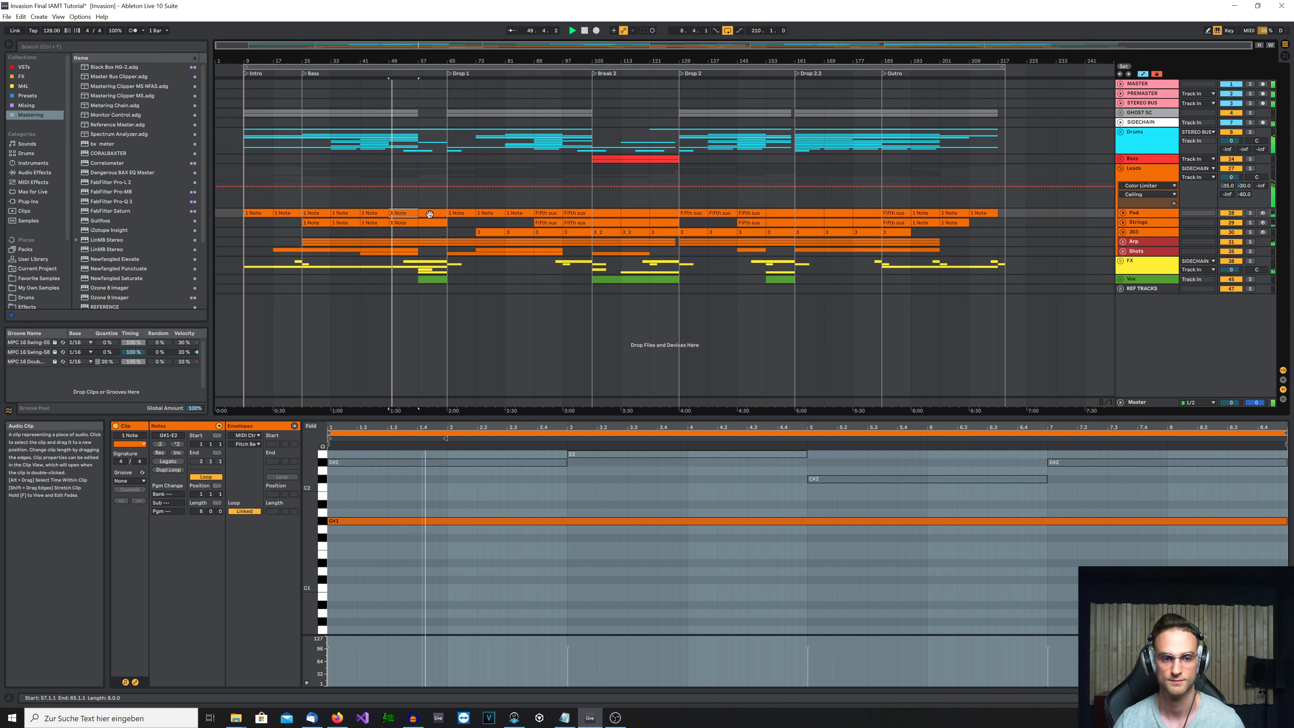
# Audition the break from the Pad clip at bar 57, and Drop 1 from the clip at bar 65
pyautogui.click(429, 214)
pyautogui.press('space')
pyautogui.press('space')
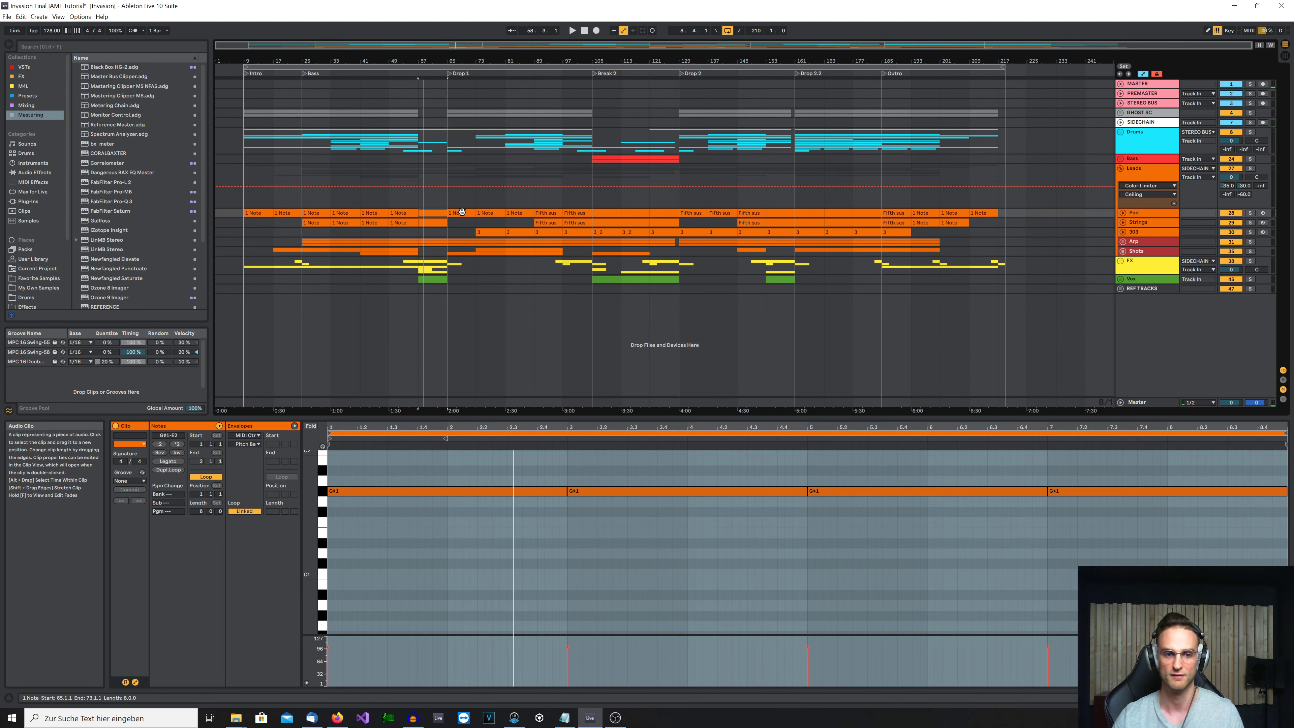
pyautogui.click(462, 212)
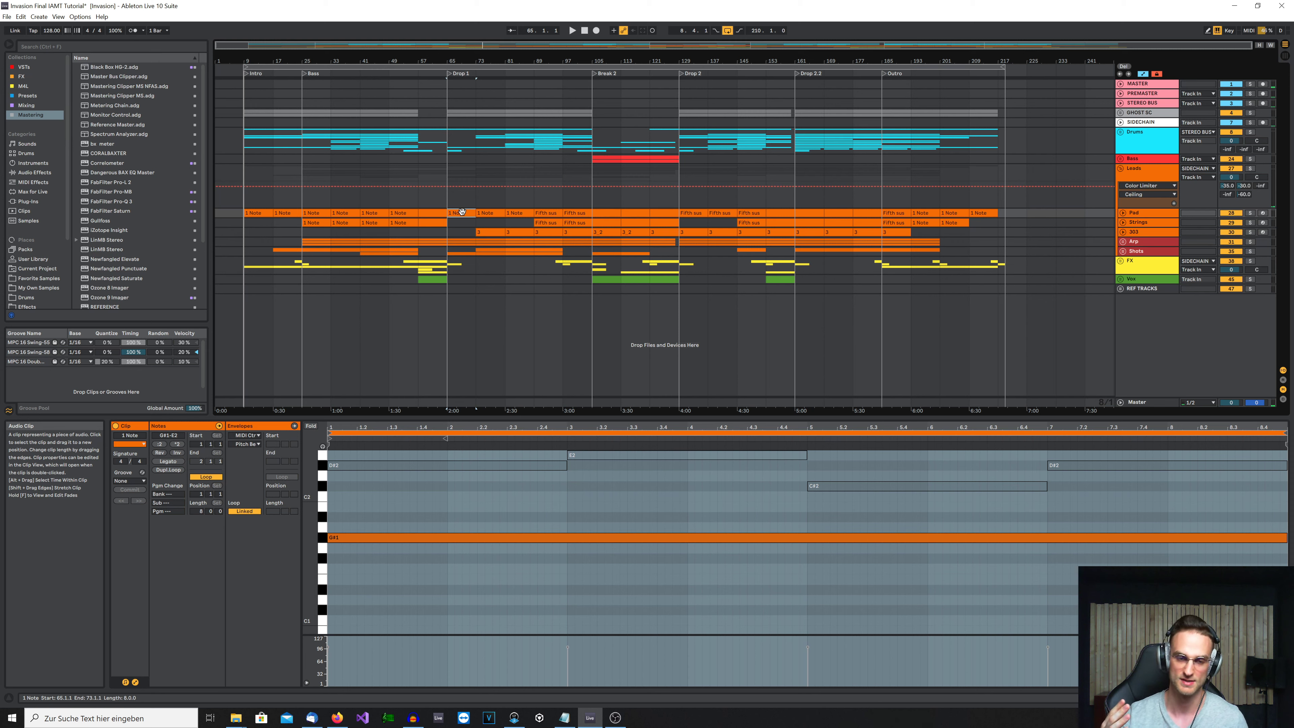
pyautogui.press('space')
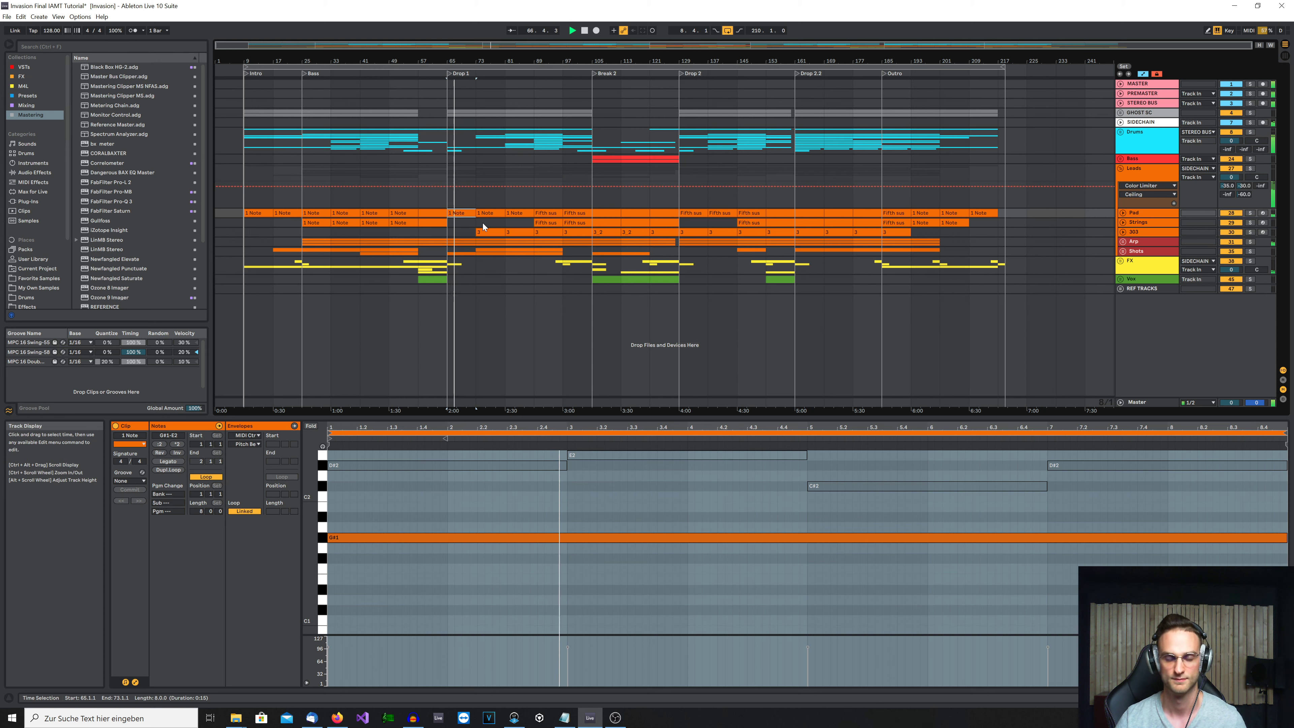
# Audition how Drop 1 develops from the Pad clips at bars 81, 89 and 97
pyautogui.click(516, 214)
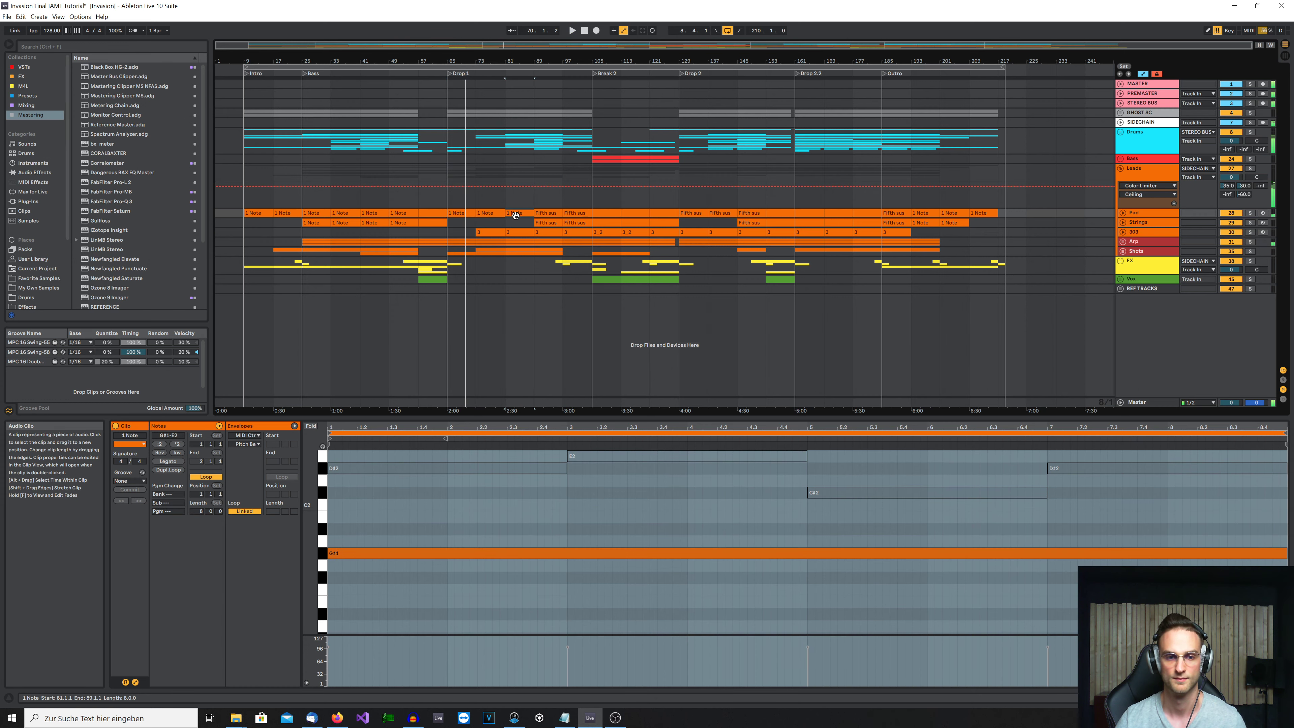
pyautogui.press('space')
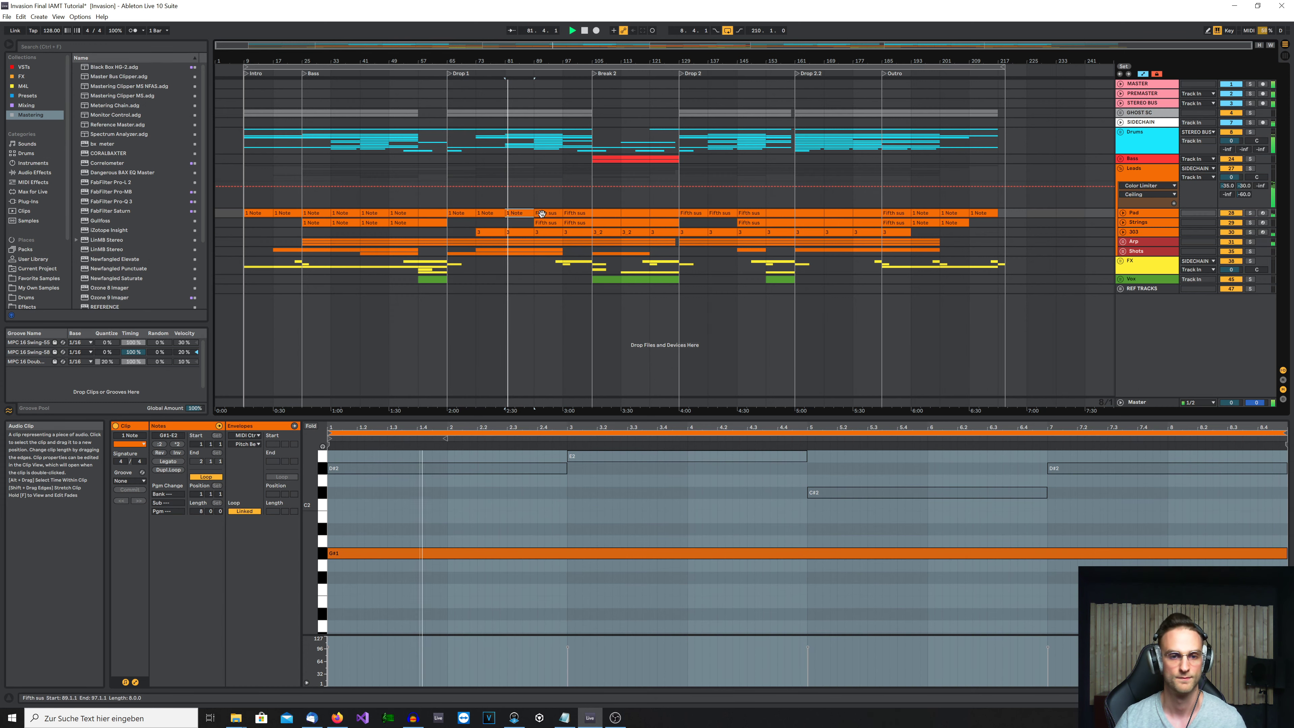
pyautogui.click(541, 213)
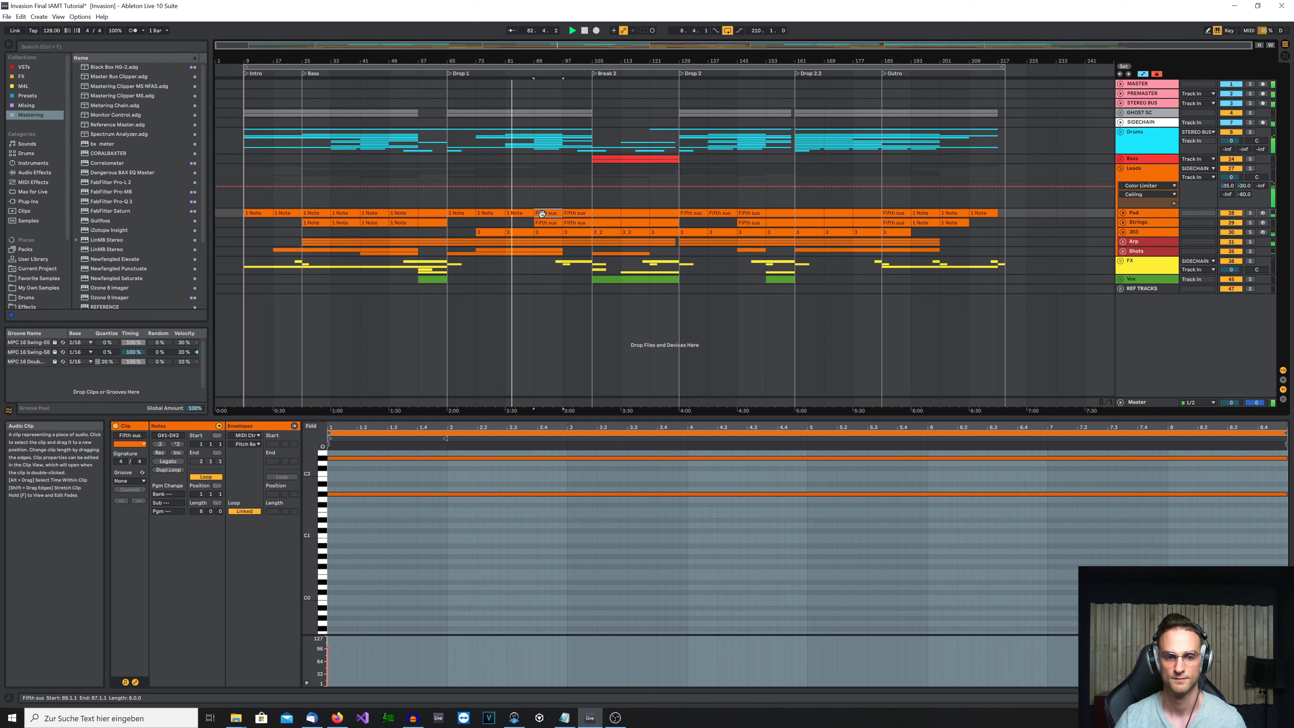
pyautogui.press('space')
pyautogui.press('space')
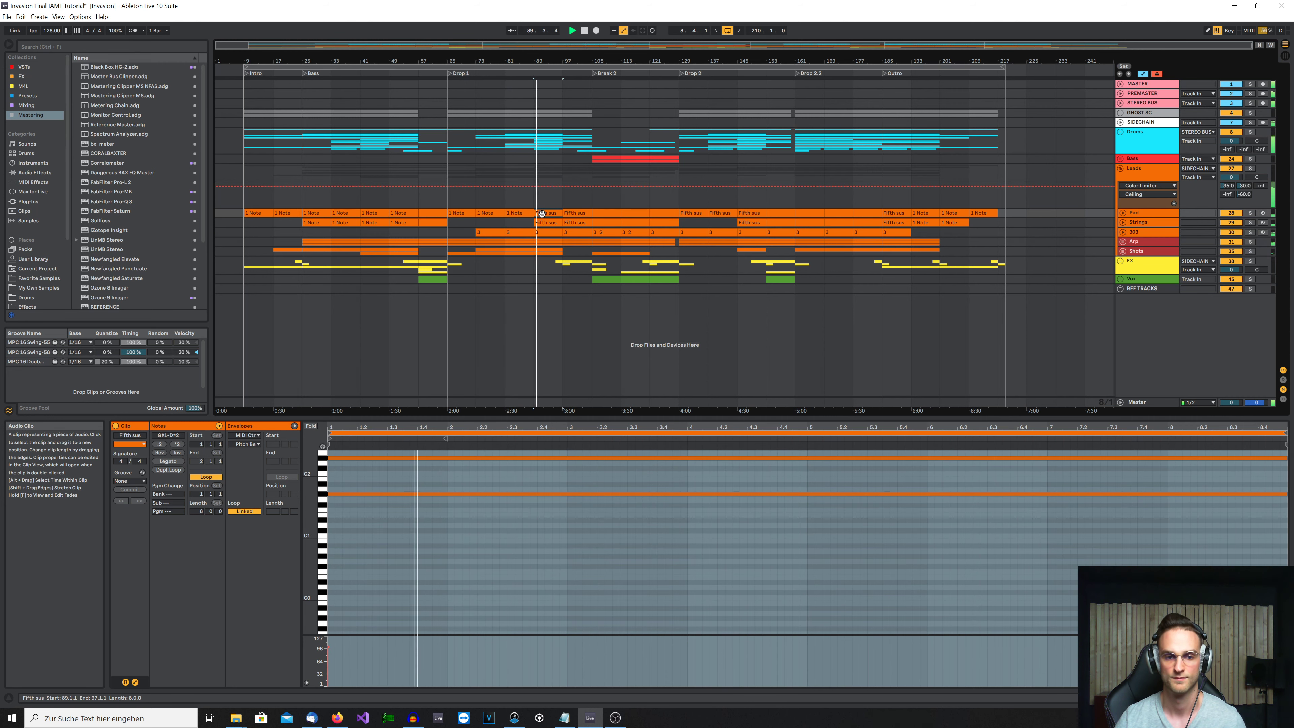
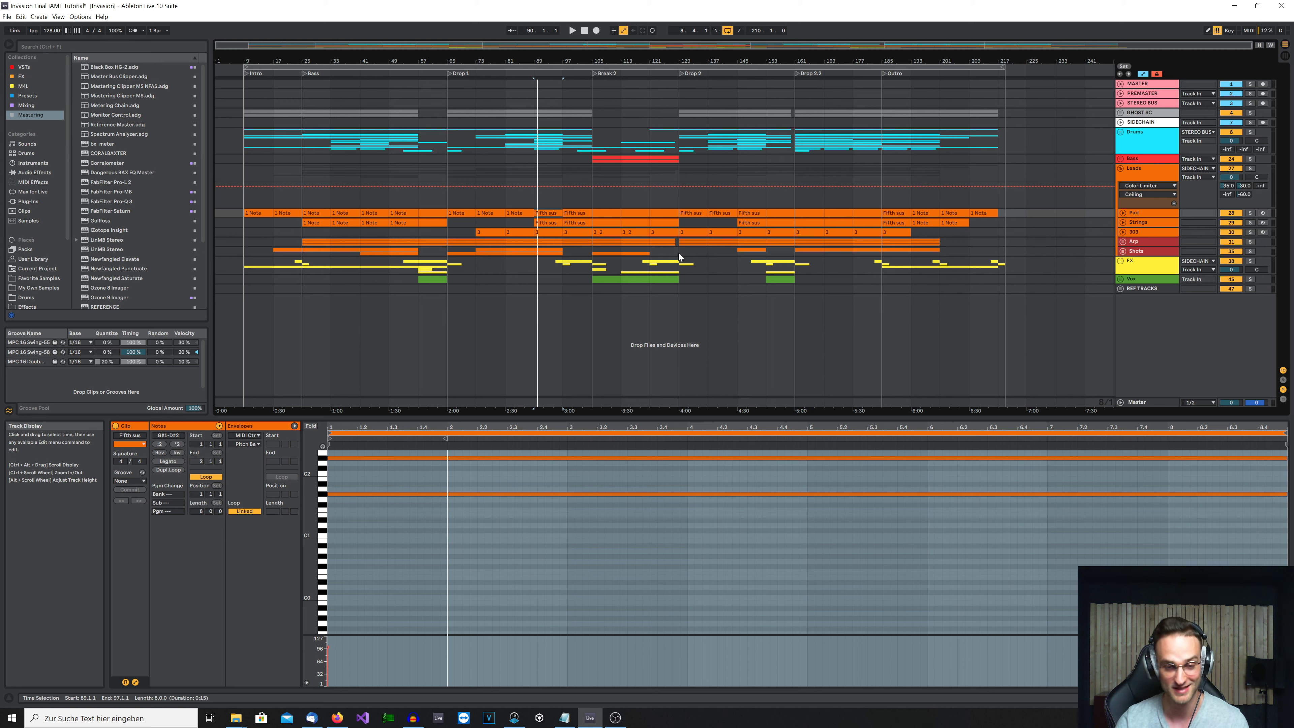
pyautogui.press('space')
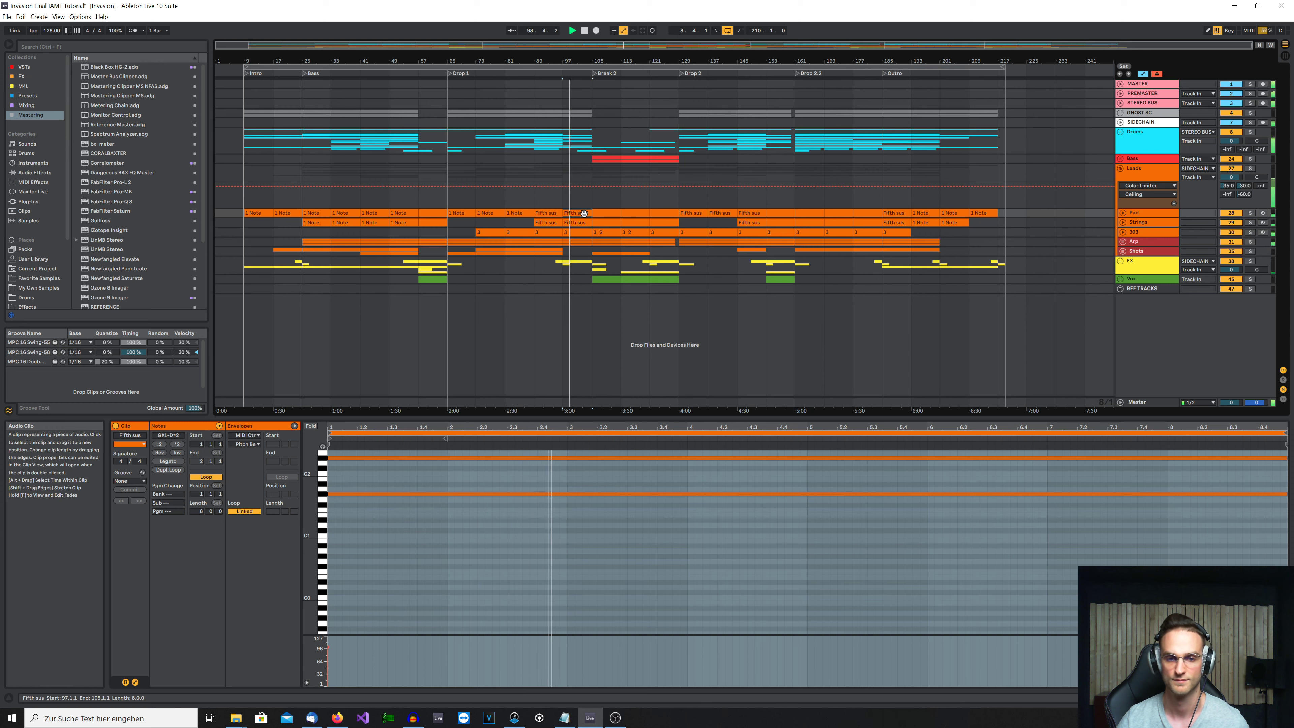
# Audition Break 2 from the Pad clips at bars 105, 113 and 121
pyautogui.click(606, 213)
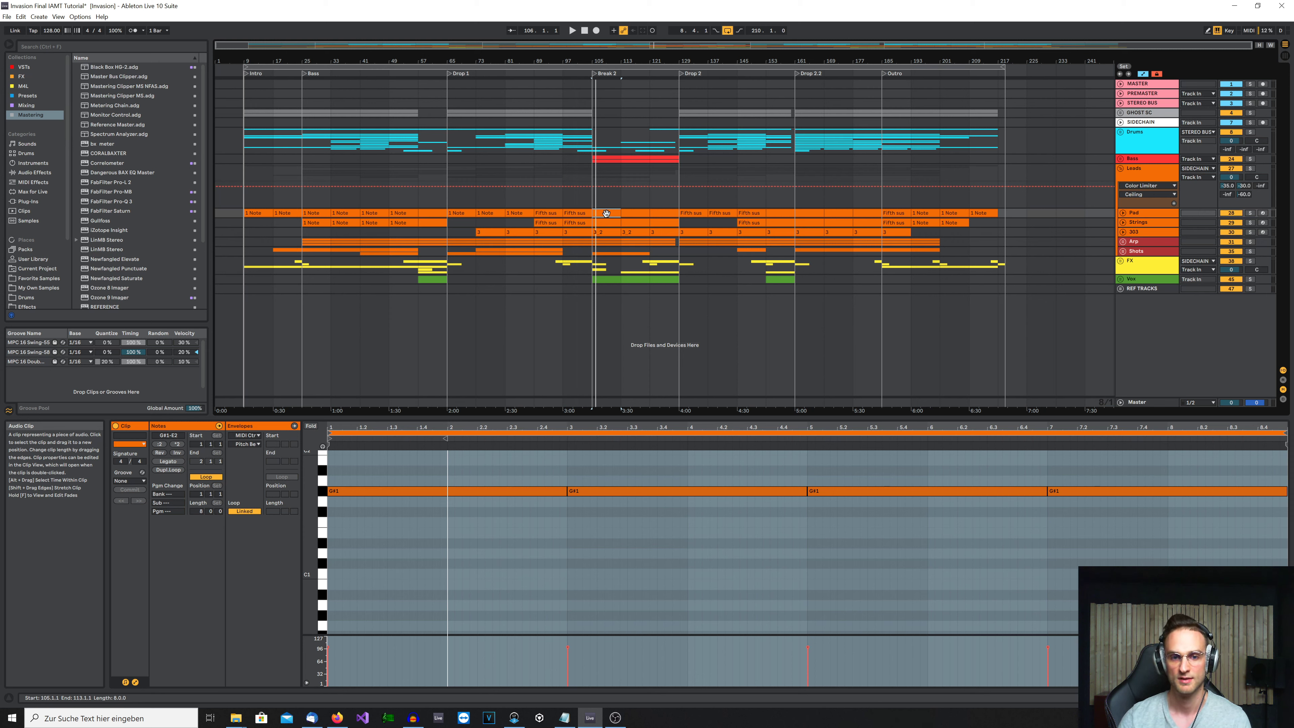
pyautogui.press('space')
pyautogui.click(630, 212)
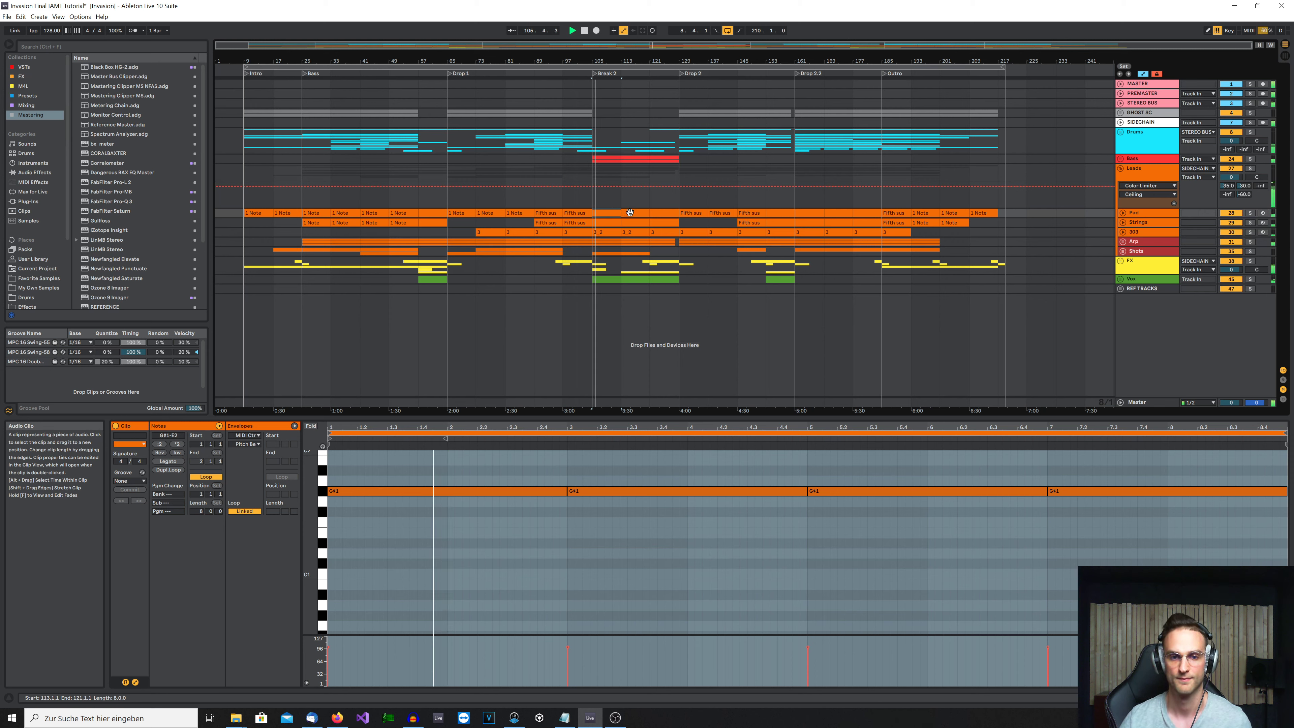
pyautogui.click(630, 212)
pyautogui.press('space')
pyautogui.press('space')
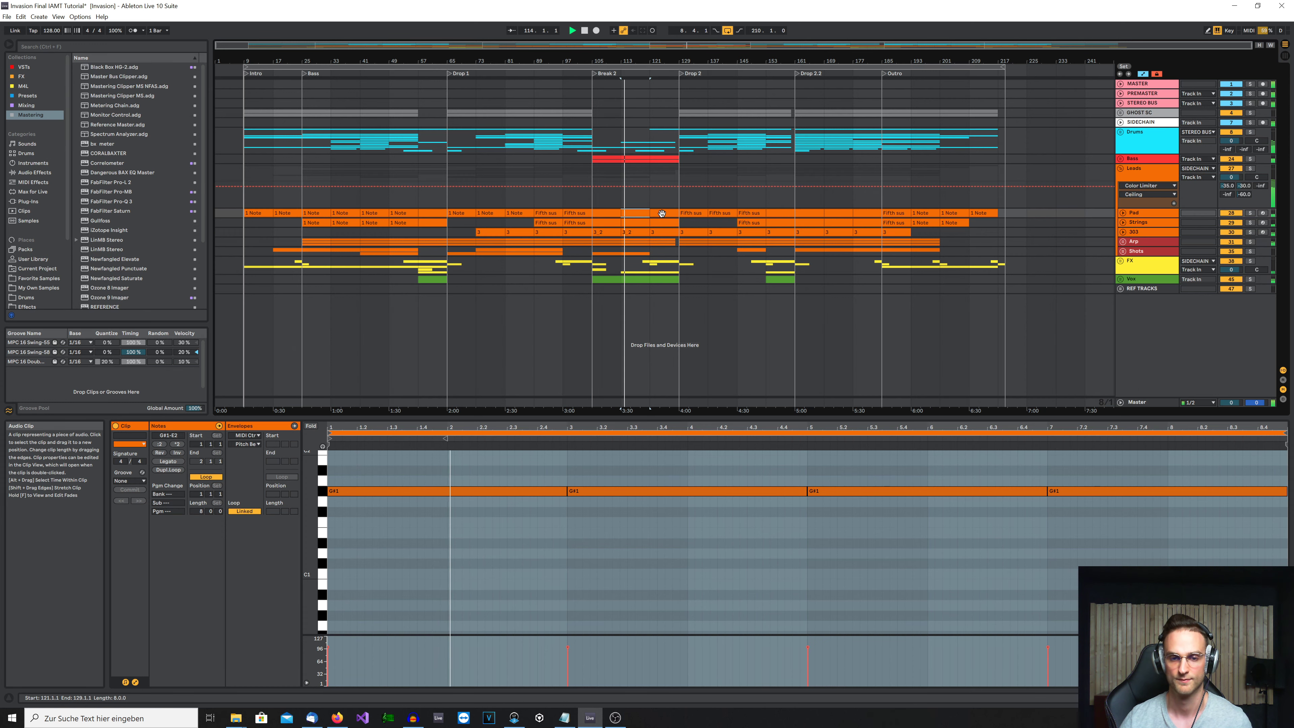
pyautogui.click(662, 213)
pyautogui.press('space')
pyautogui.press('space')
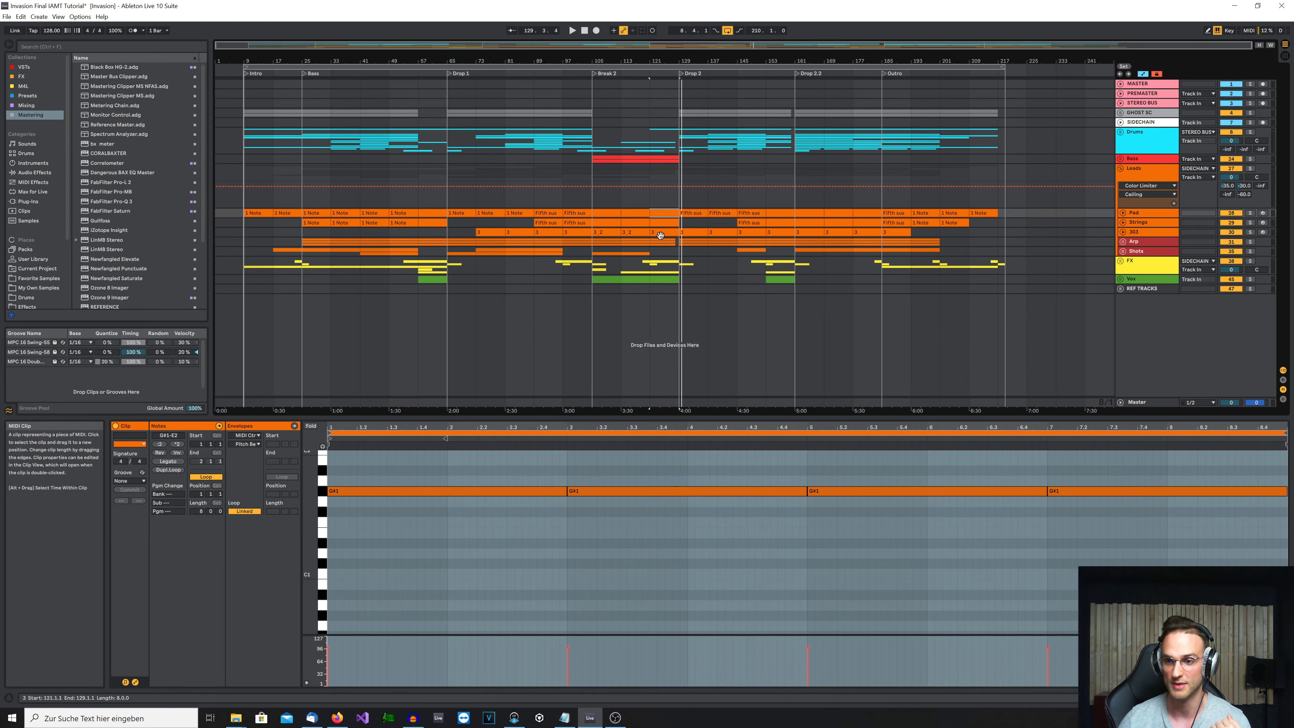
# Inspect the Strings track's clips and automation, and the High Perc clip at bar 121 inside the Drums group
pyautogui.click(1123, 222)
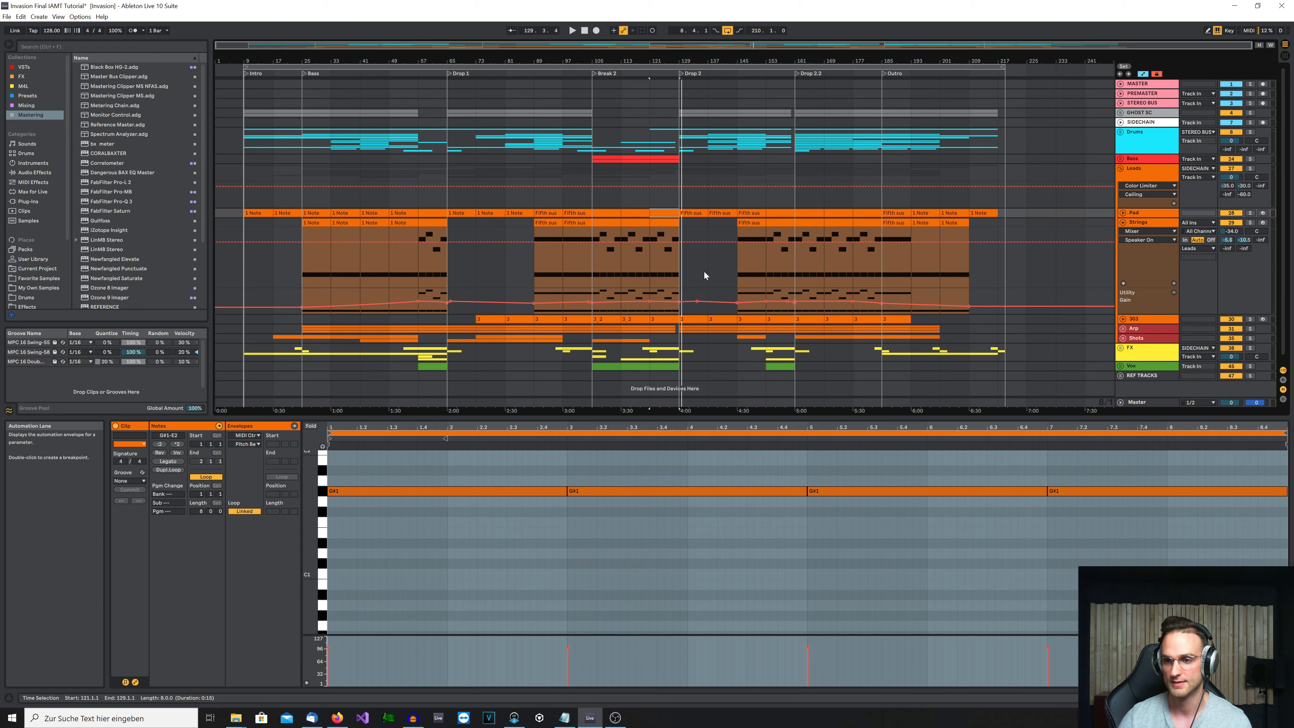
pyautogui.click(1122, 222)
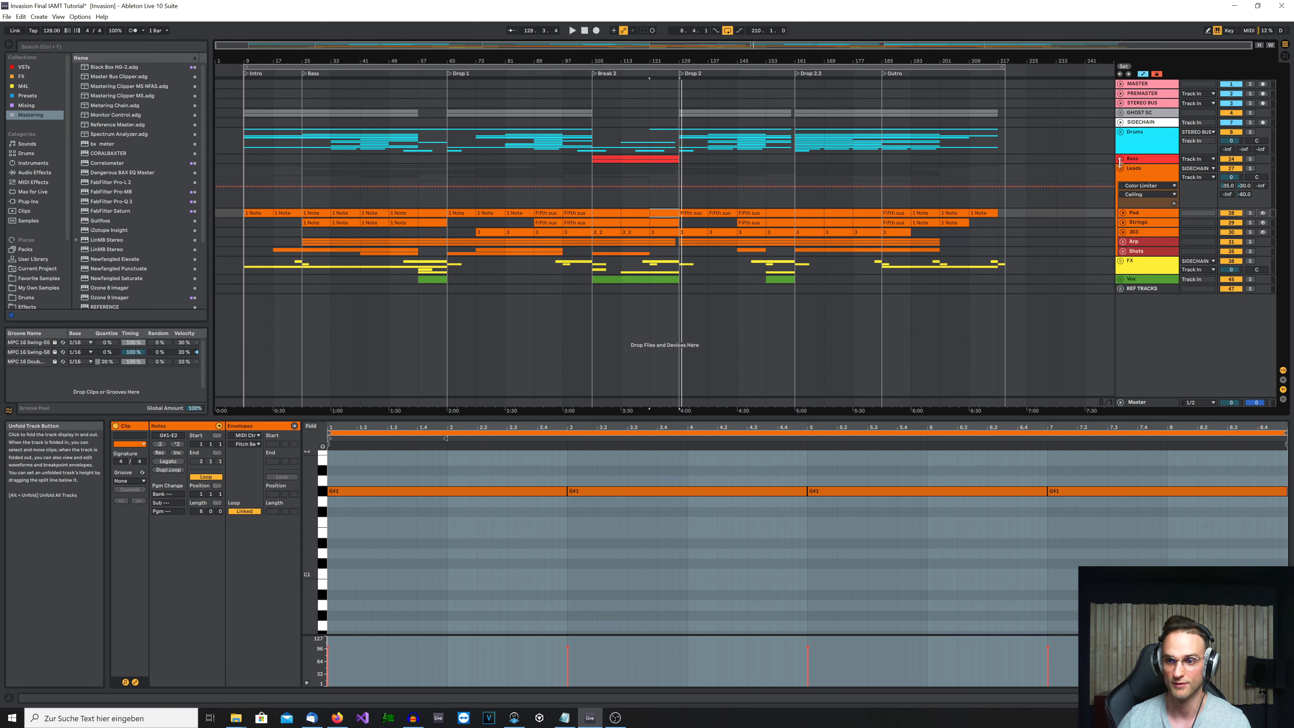
pyautogui.click(1120, 132)
pyautogui.scroll(-5, 984, 280)
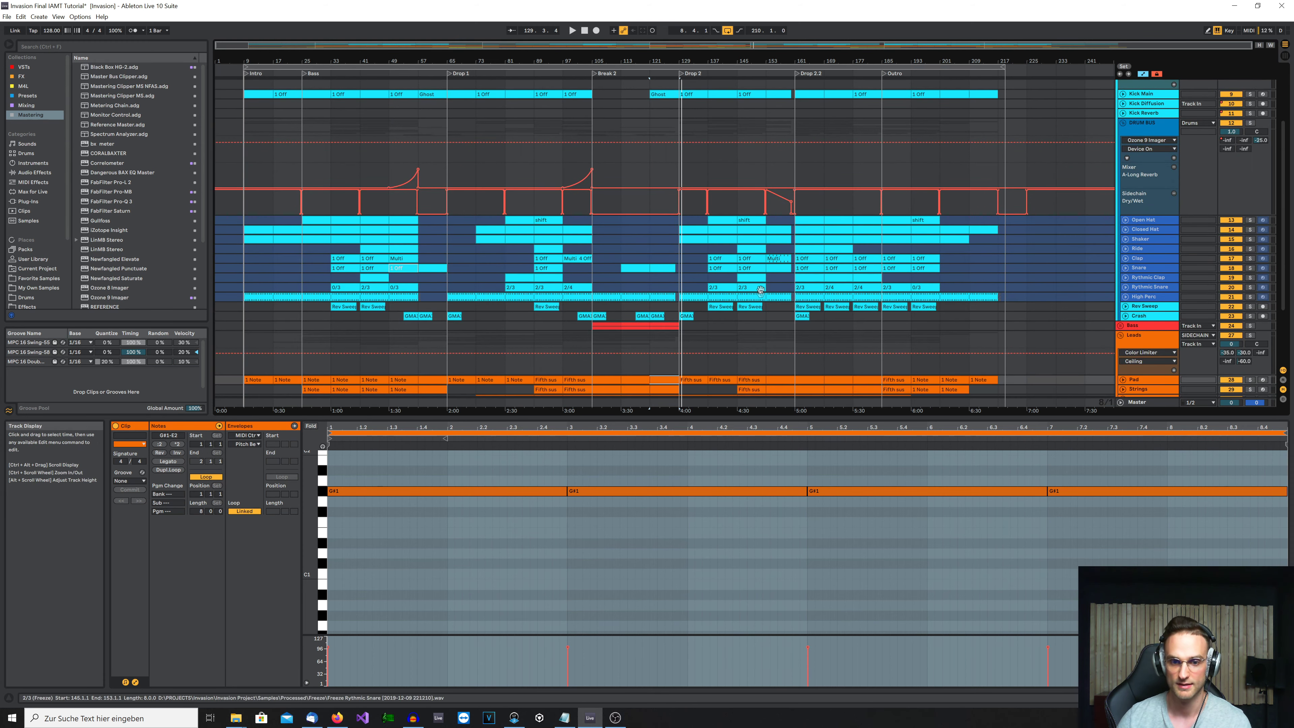
pyautogui.click(662, 297)
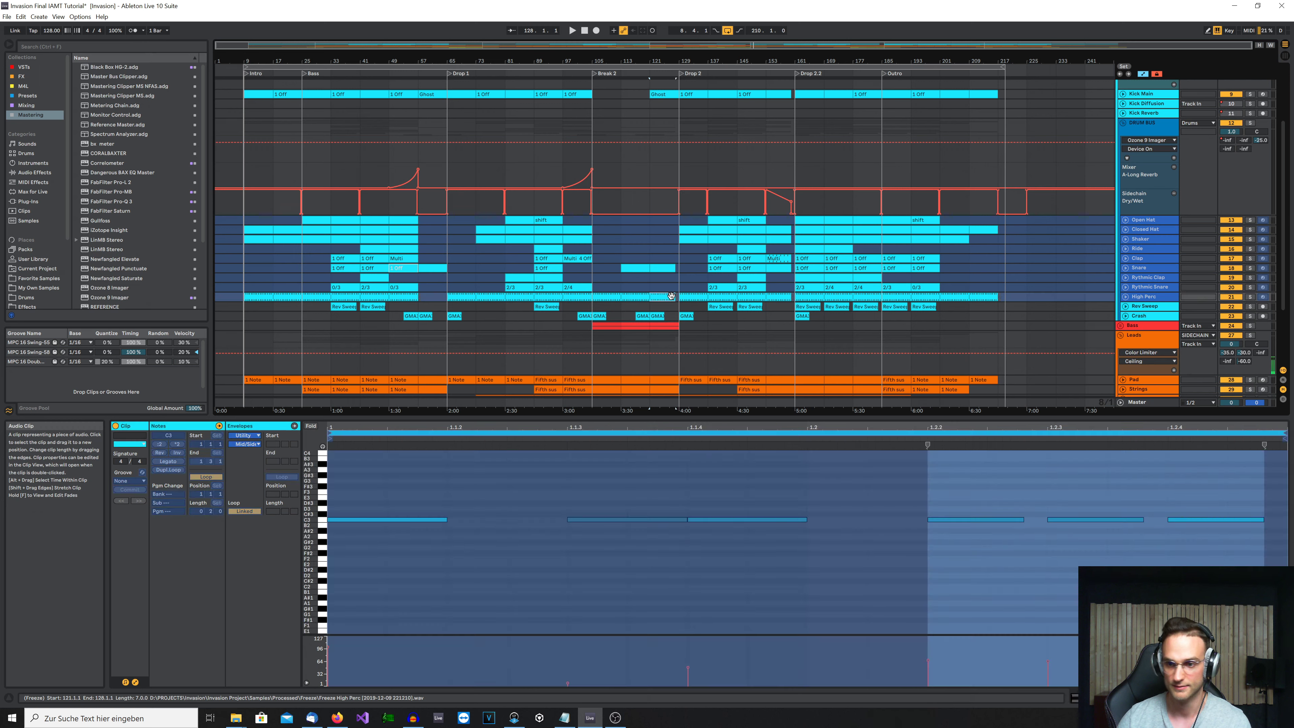
# Examine the Snare track's automation through Break 2 and fold it again, leaving the DRUM BUS group unfolded
pyautogui.click(1126, 269)
pyautogui.scroll(-3, 618, 306)
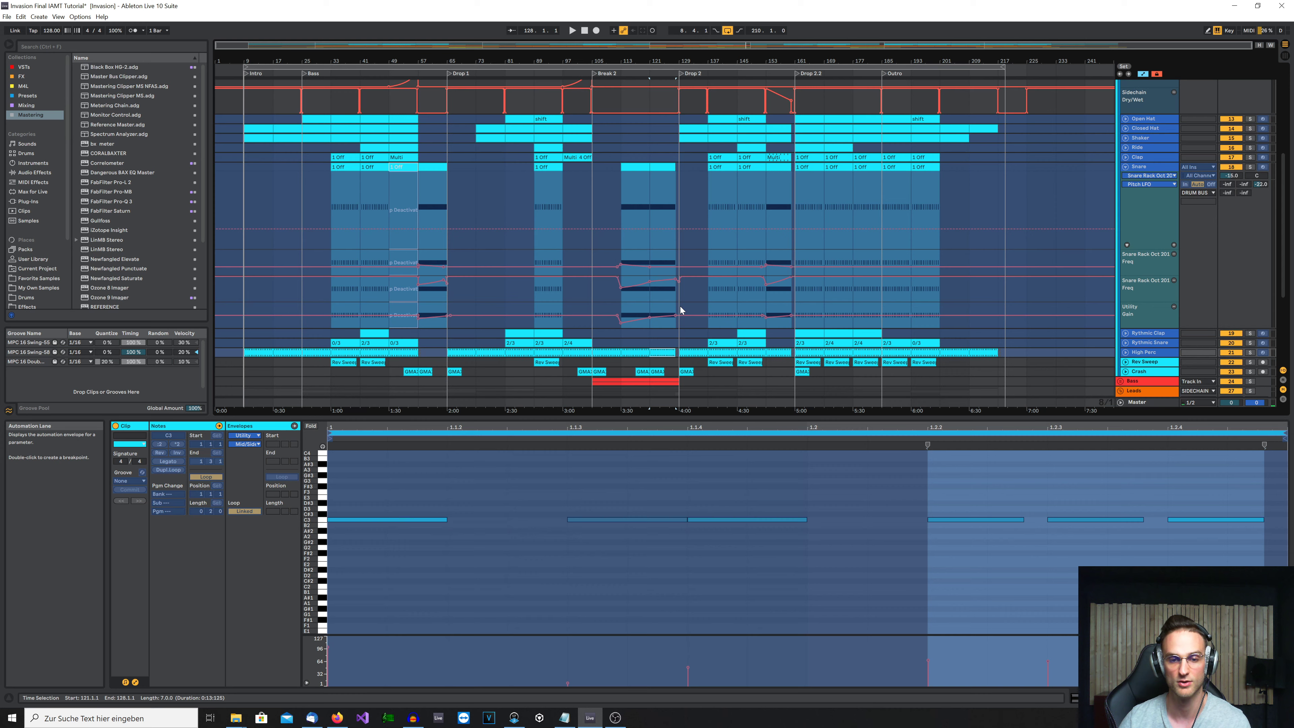
pyautogui.scroll(3, 681, 309)
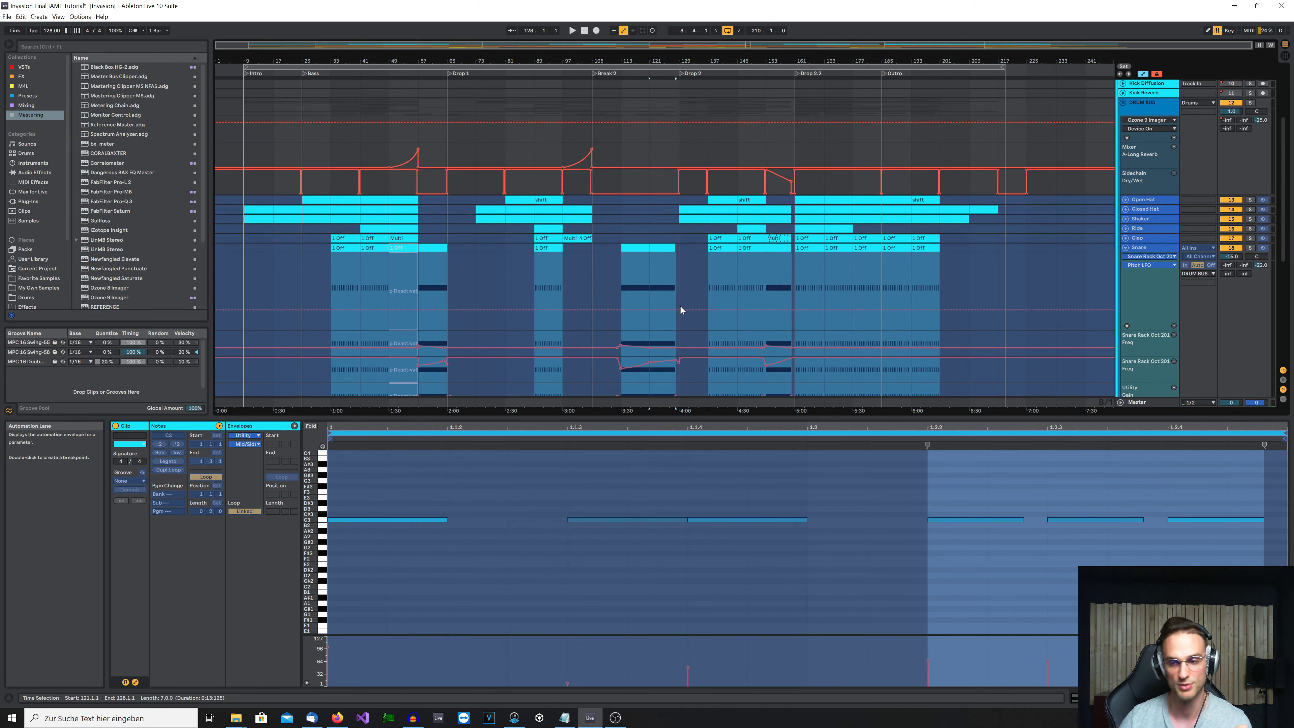
pyautogui.click(1126, 248)
pyautogui.scroll(3, 1125, 249)
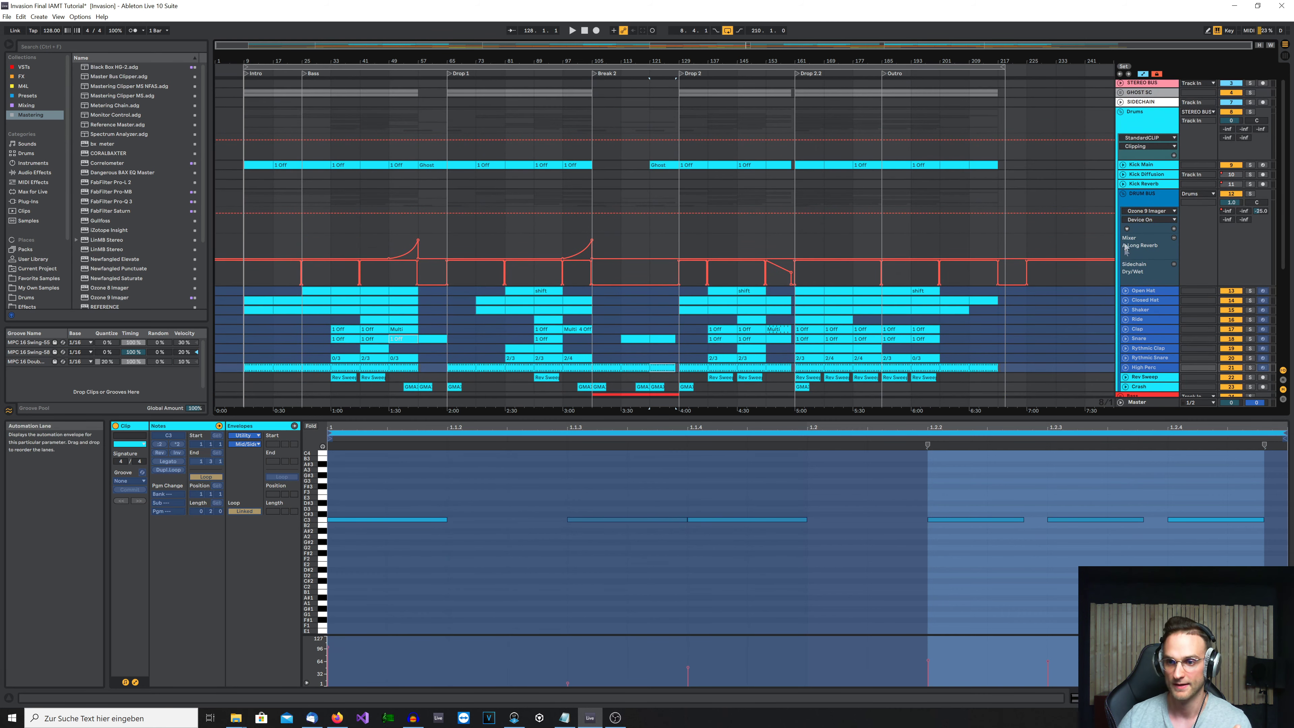
pyautogui.click(1123, 194)
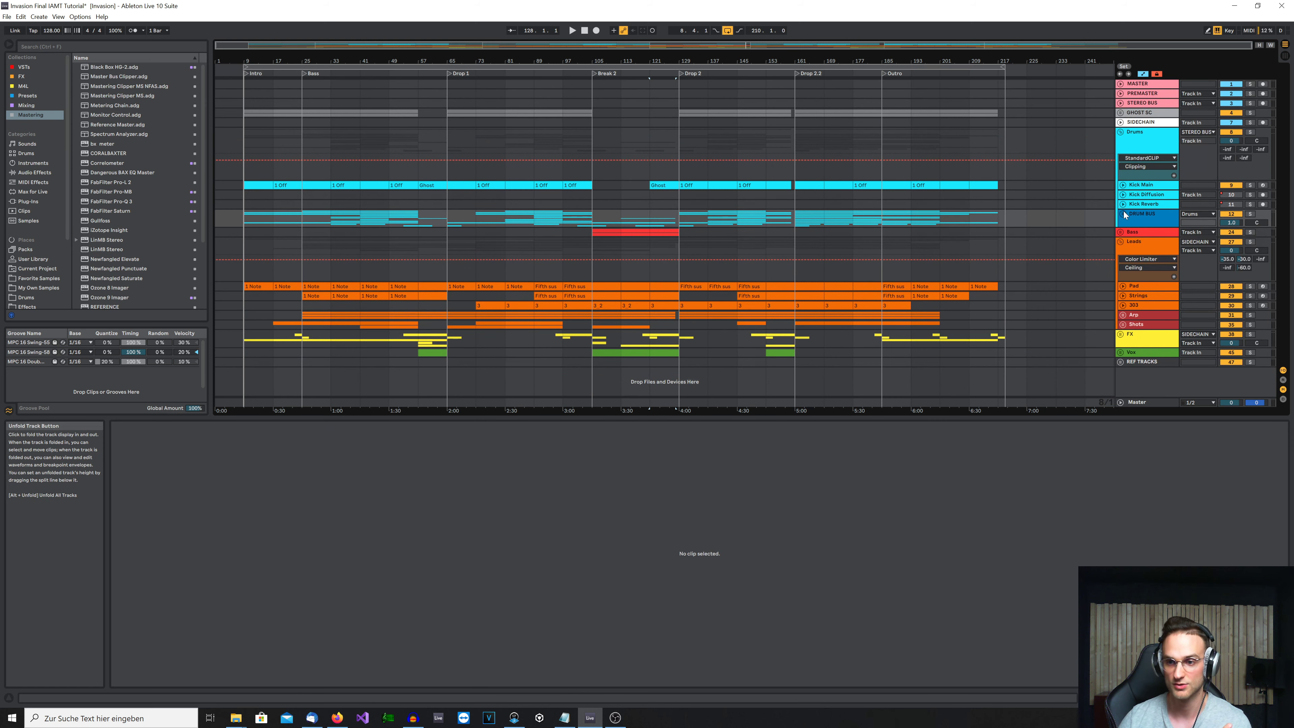
pyautogui.click(1123, 214)
pyautogui.scroll(-5, 1124, 215)
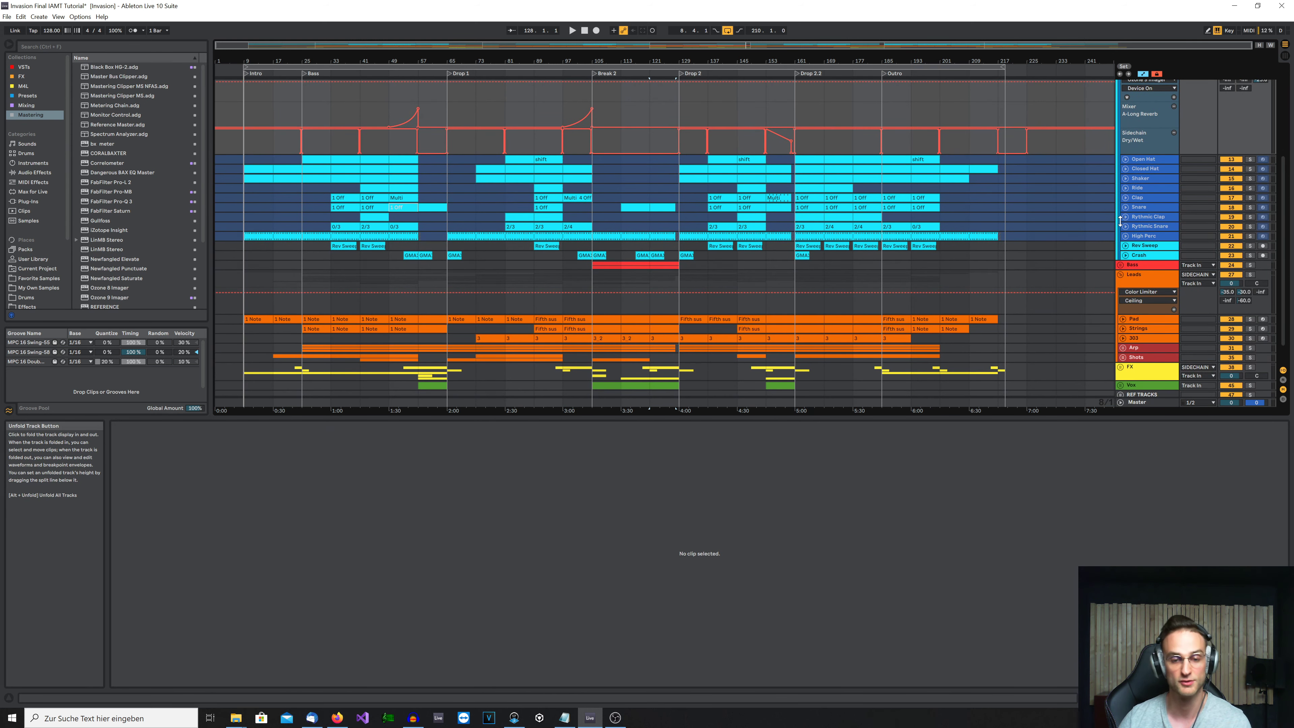
# Audition Drop 2 from the Pad clips at bars 129, 137 and 145
pyautogui.click(694, 319)
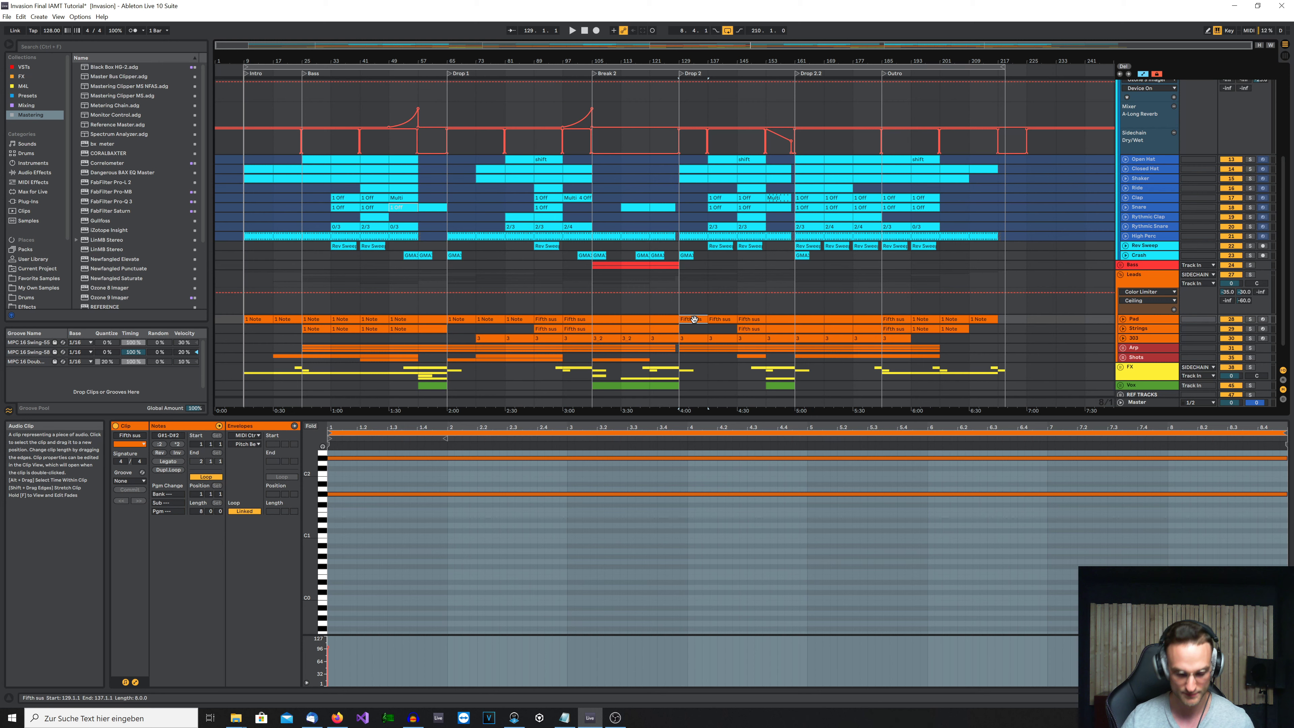
pyautogui.press('space')
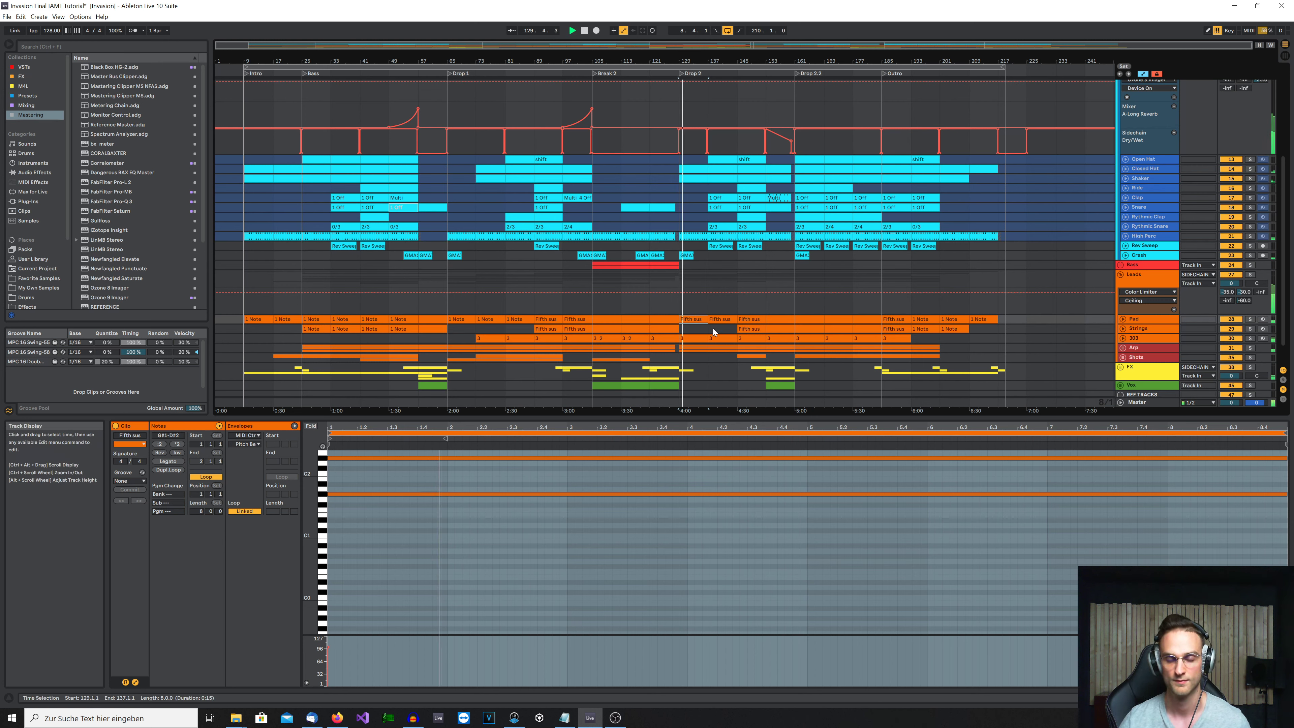
pyautogui.click(715, 321)
pyautogui.press('space')
pyautogui.press('space')
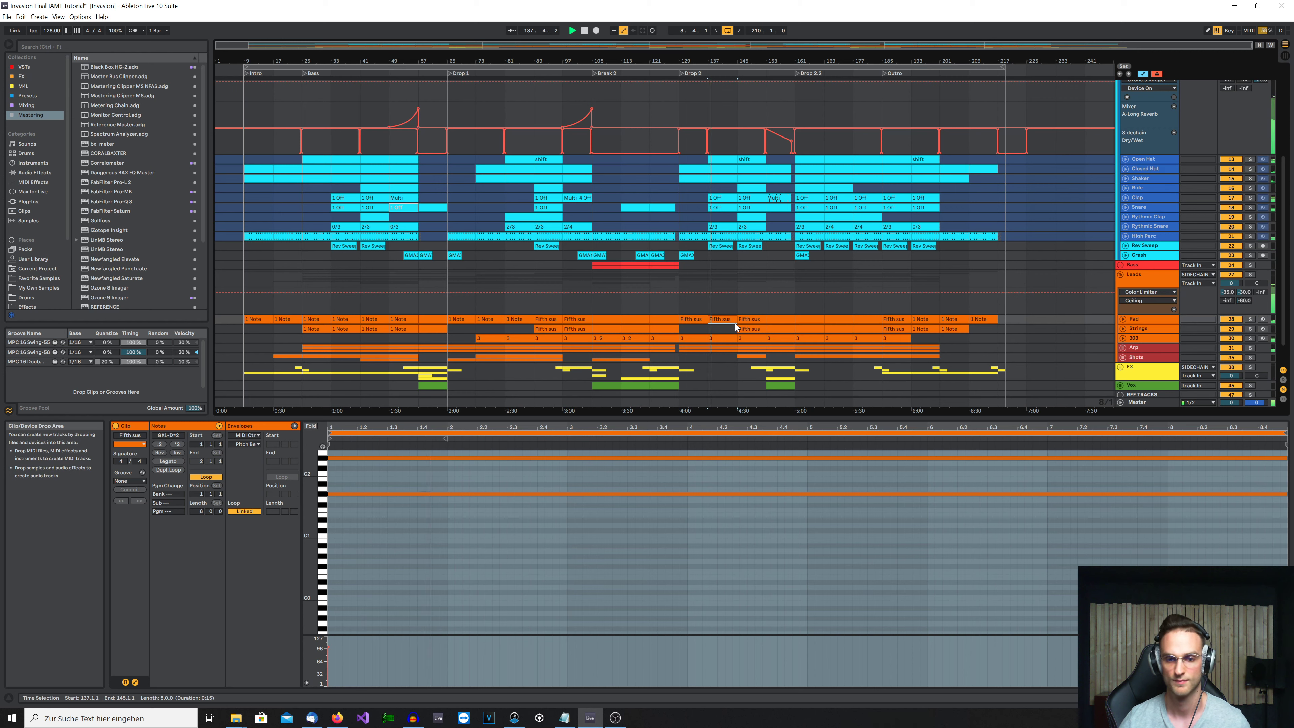
pyautogui.click(742, 319)
pyautogui.press('space')
pyautogui.press('space')
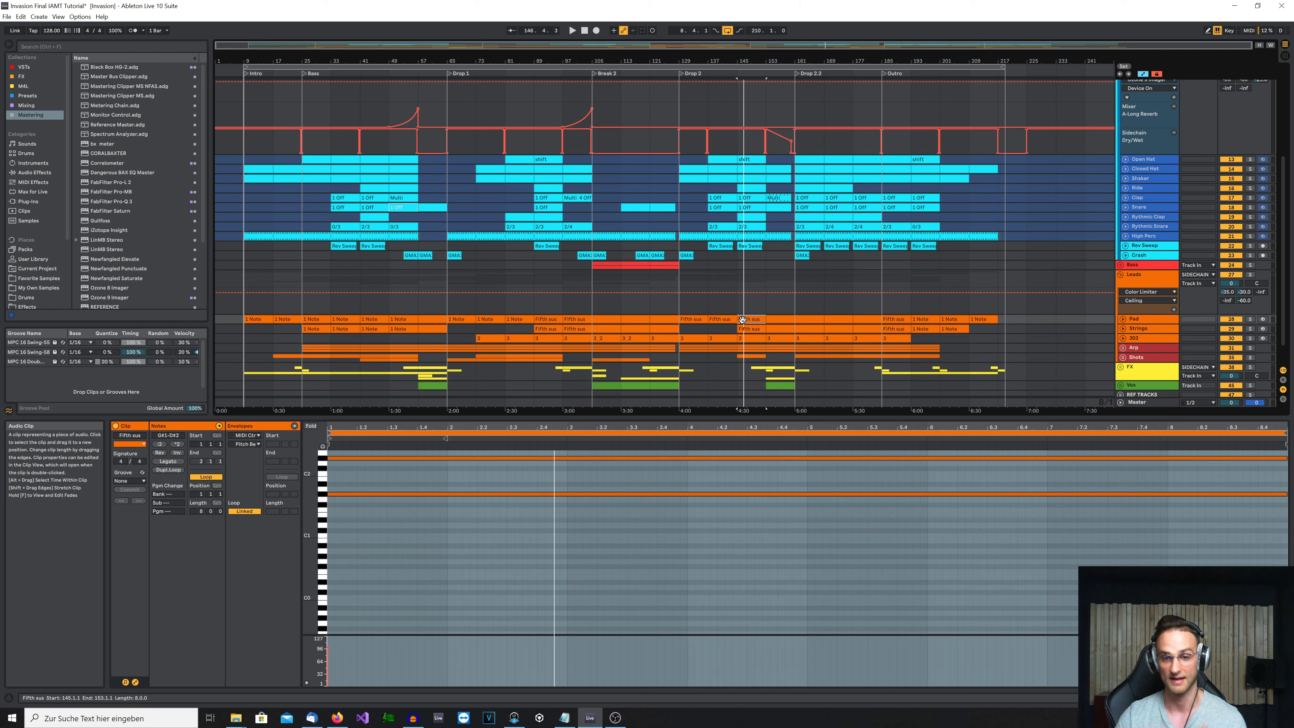
# Inspect the notes of the Kick Main clip at bar 153, just before the second part of the drop
pyautogui.scroll(2, 744, 325)
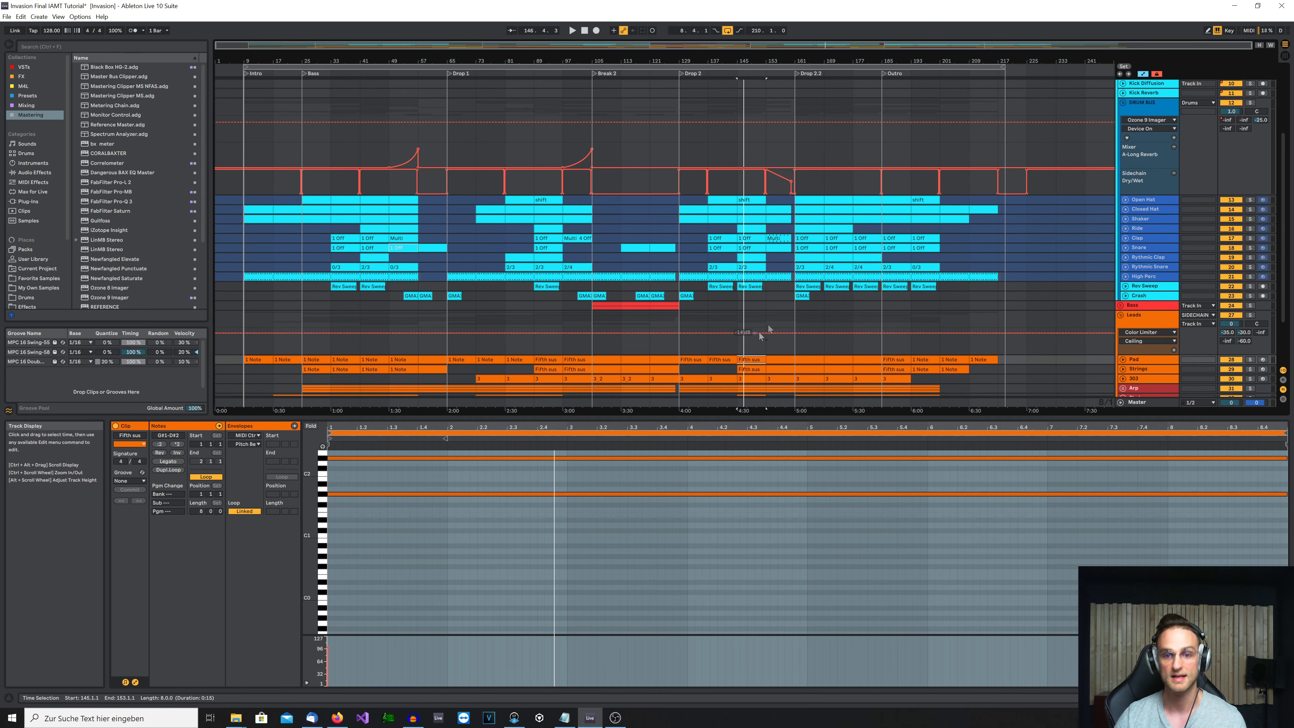
pyautogui.scroll(5, 780, 214)
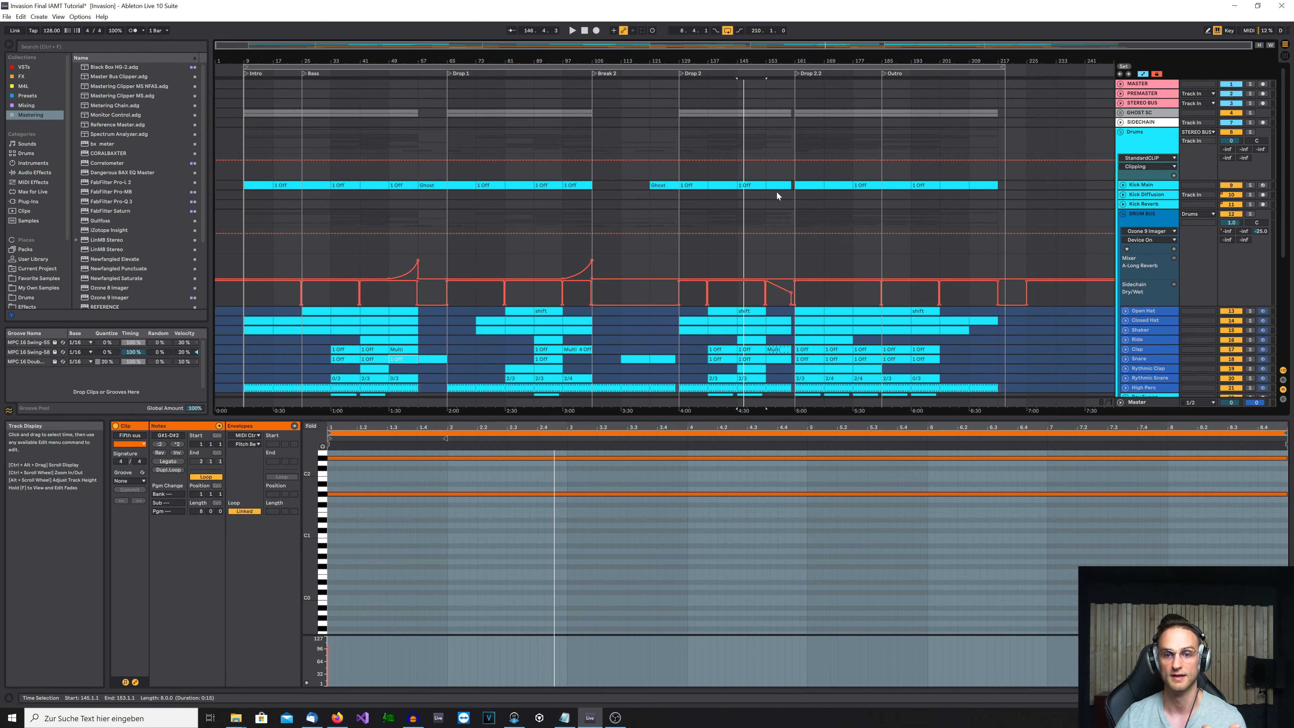
pyautogui.click(775, 185)
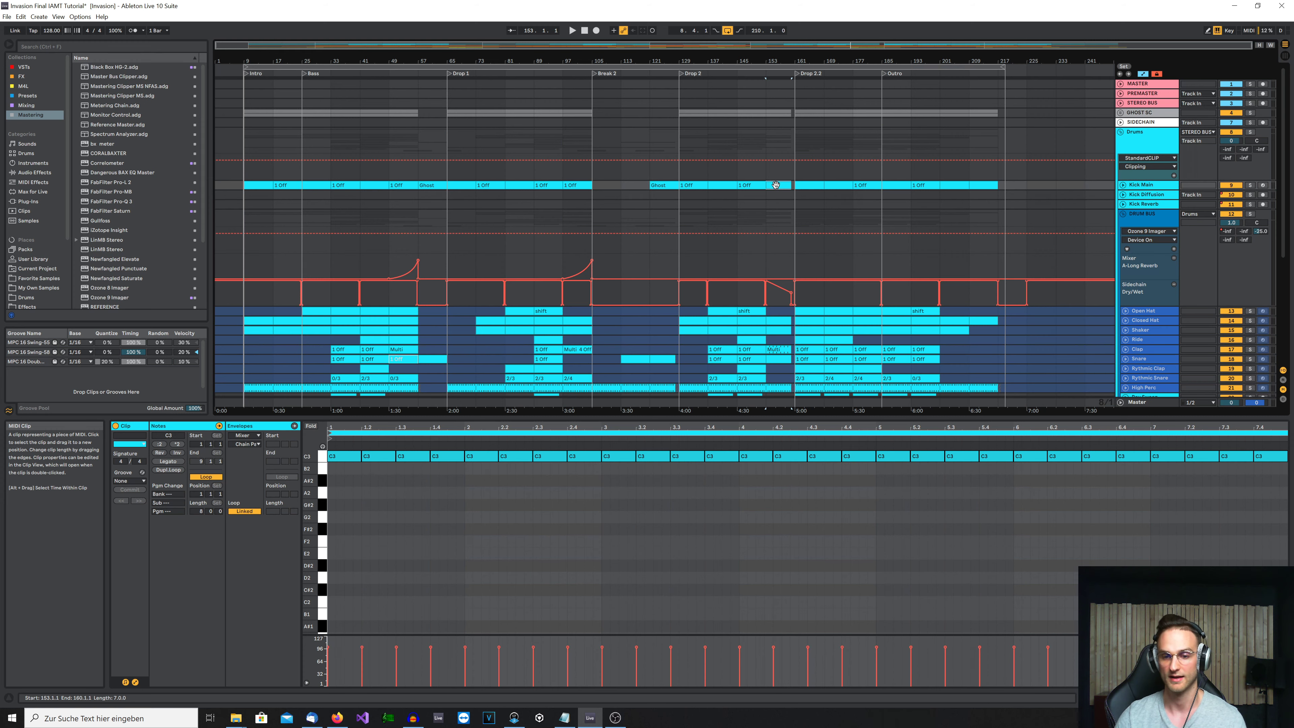
# Audition the second part of Drop 2 from the Pad clips at bars 161 and 177
pyautogui.scroll(-2, 828, 223)
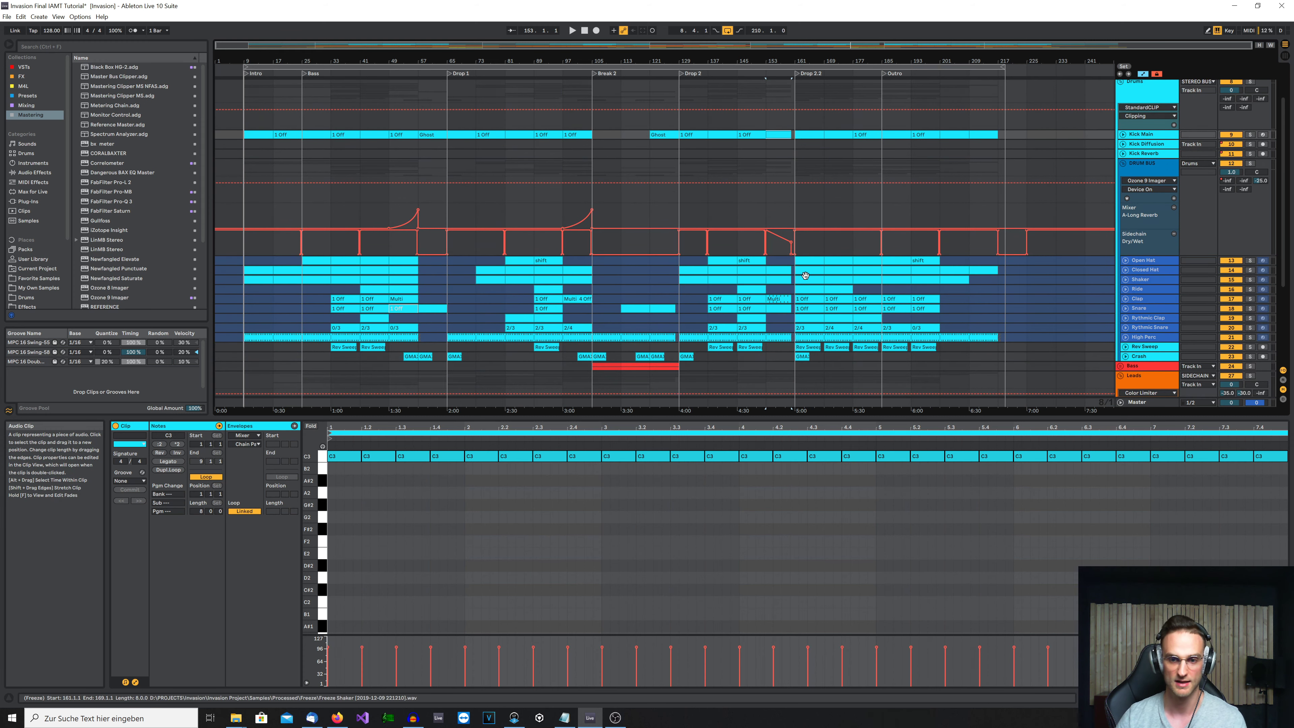
pyautogui.scroll(-3, 812, 270)
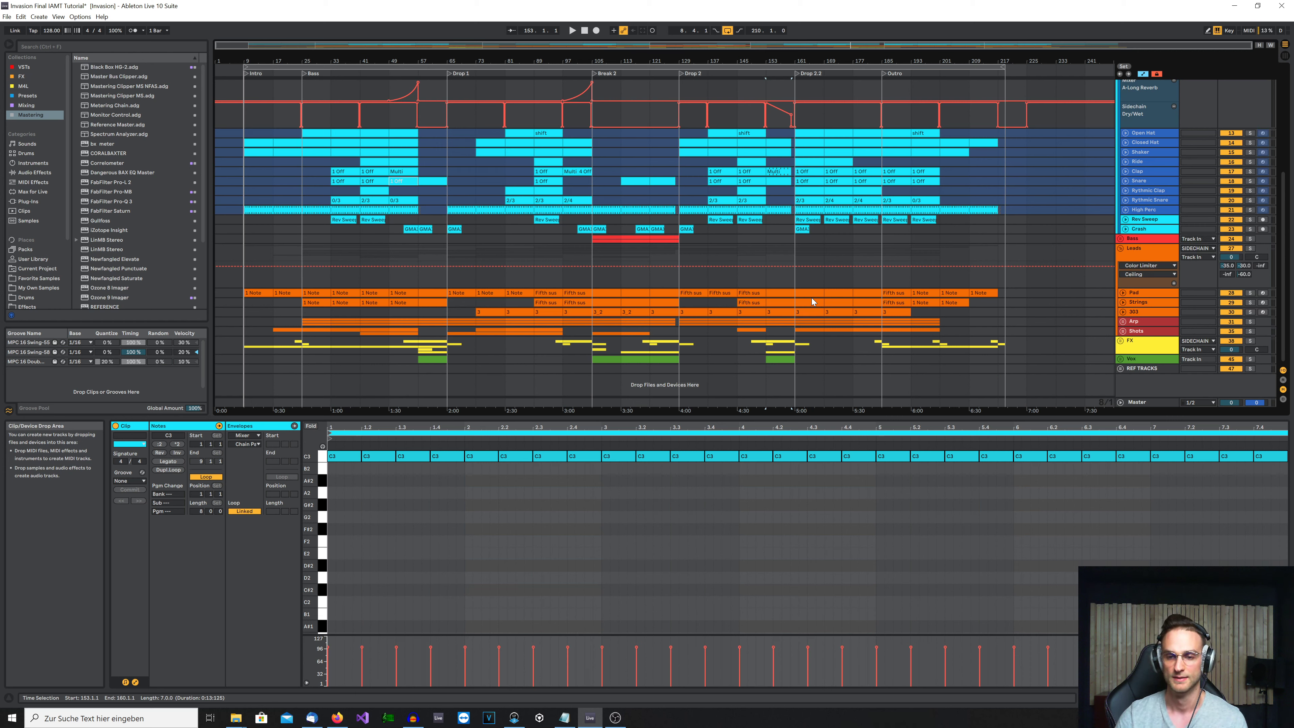
pyautogui.click(812, 294)
pyautogui.press('space')
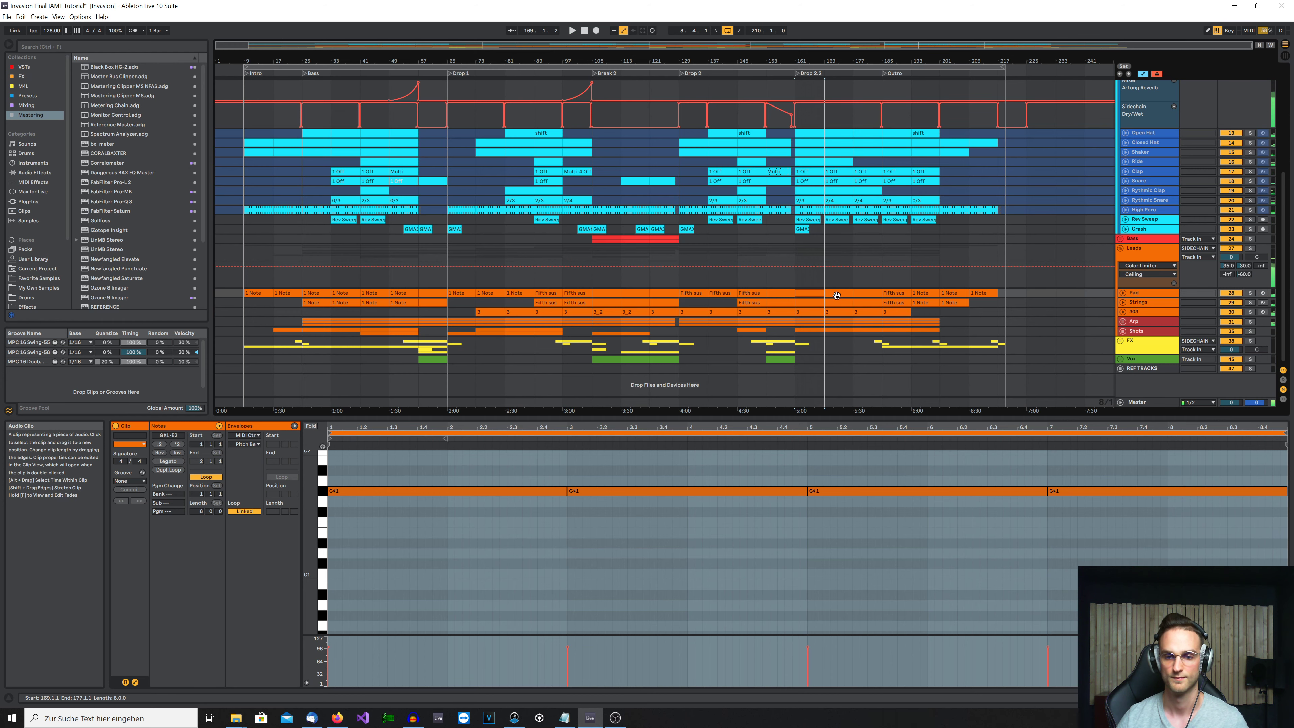
pyautogui.scroll(1, 838, 300)
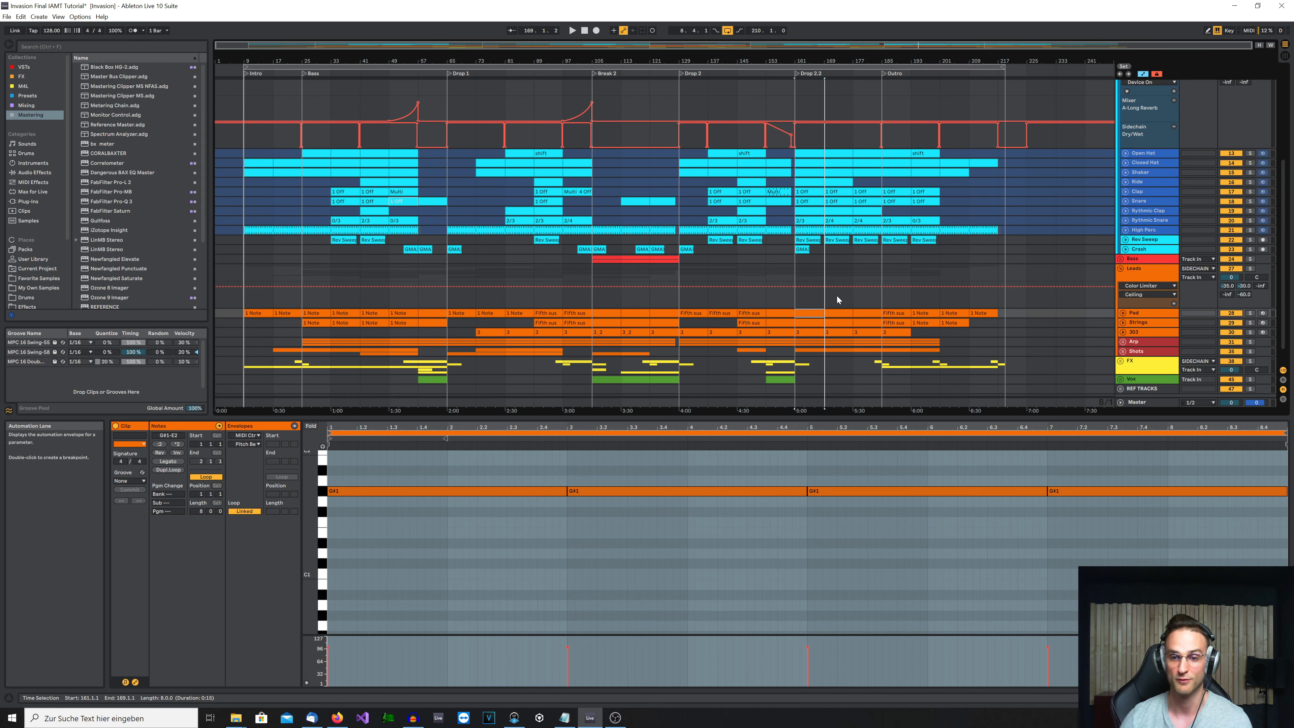
pyautogui.scroll(2, 838, 300)
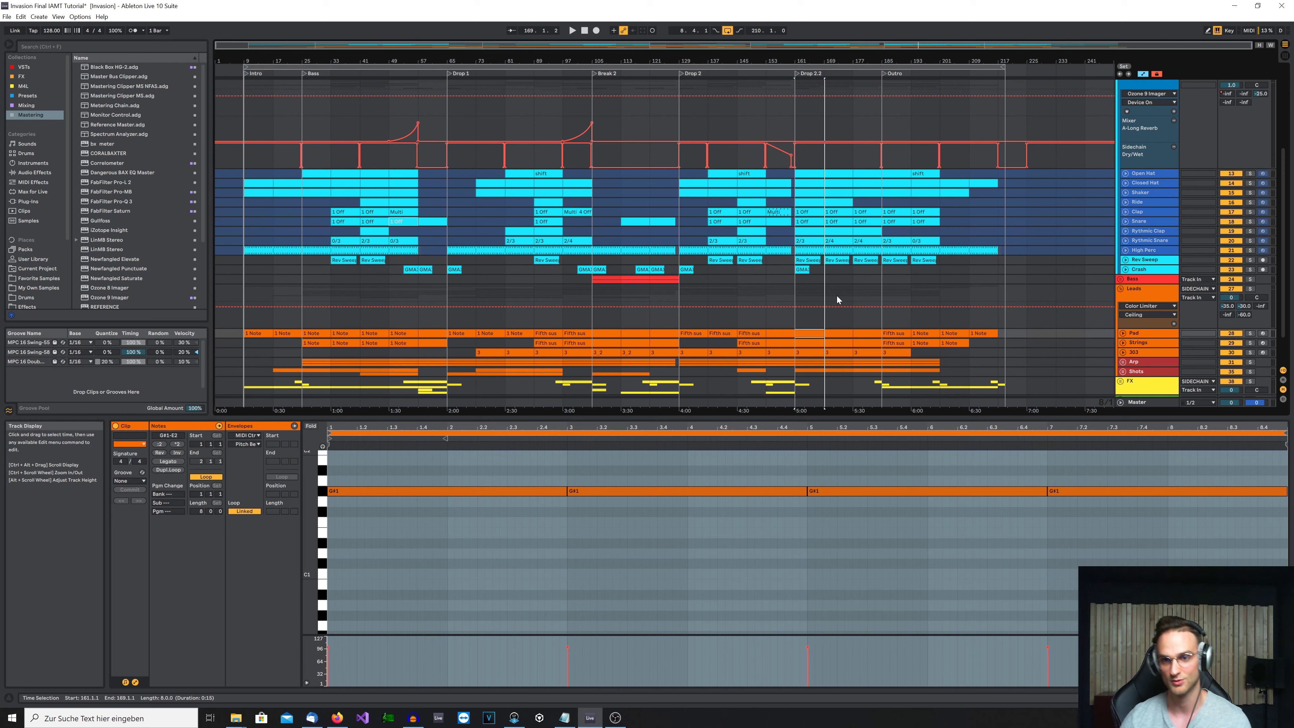
pyautogui.click(865, 334)
pyautogui.press('space')
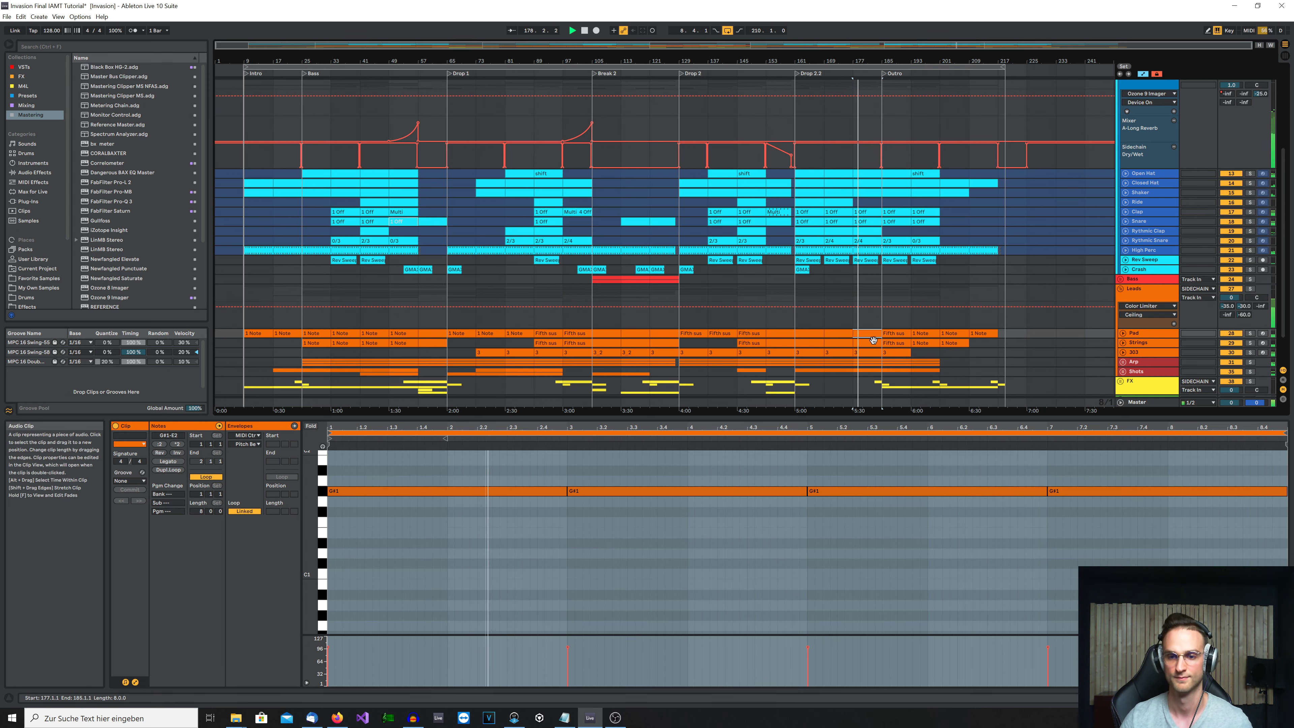
# Audition the Outro from the Pad clips at bars 185, 193, 201 and 209
pyautogui.click(893, 334)
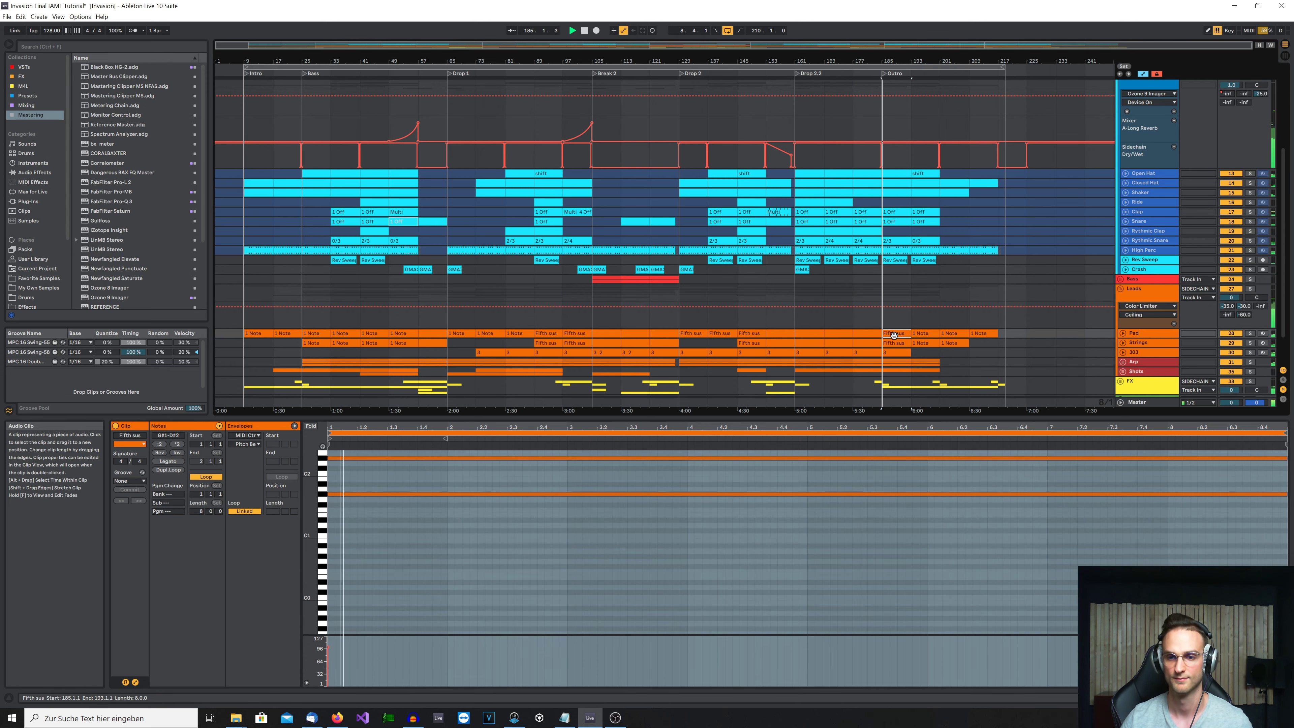
pyautogui.click(918, 335)
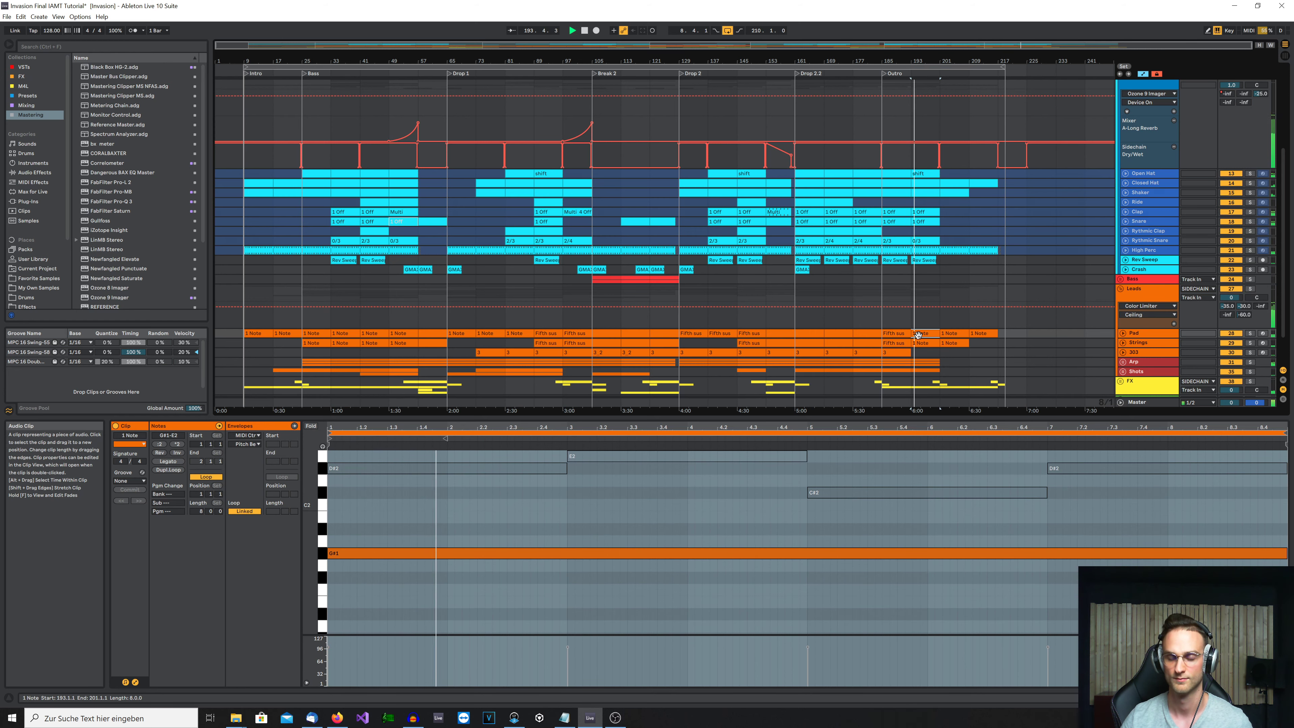
pyautogui.scroll(-1, 918, 335)
pyautogui.click(945, 324)
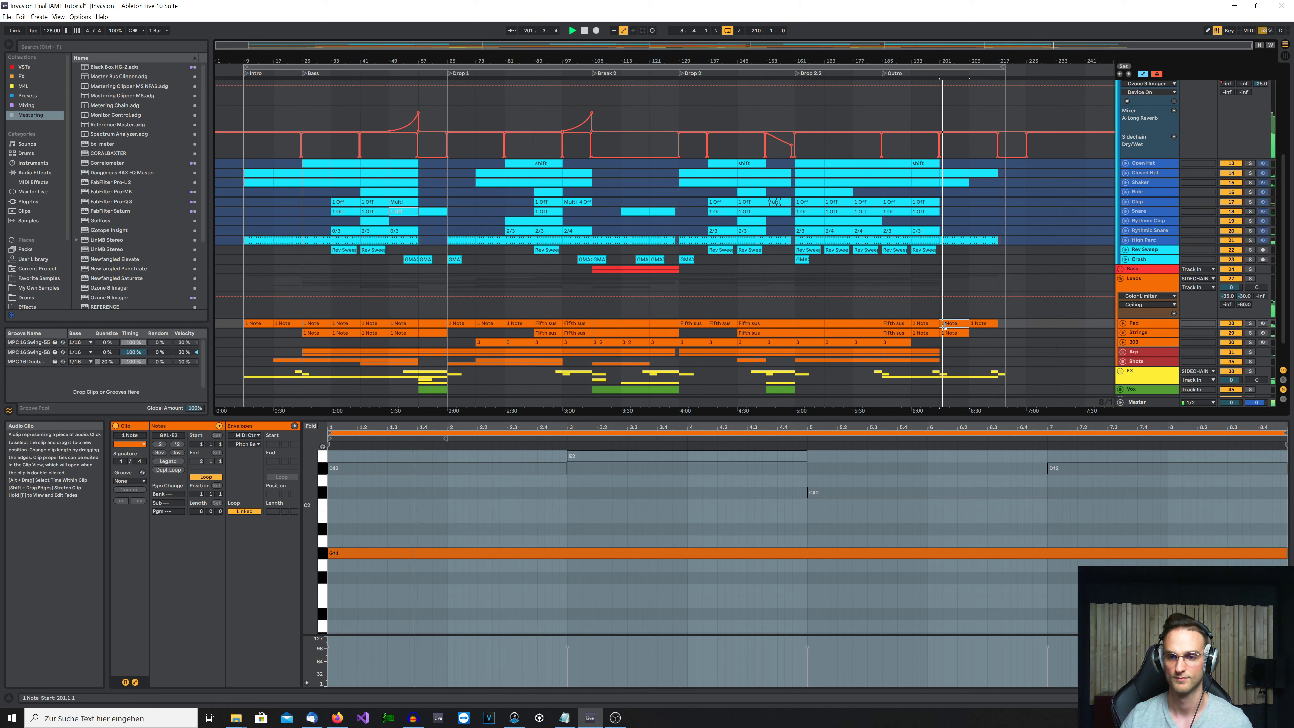
pyautogui.click(977, 324)
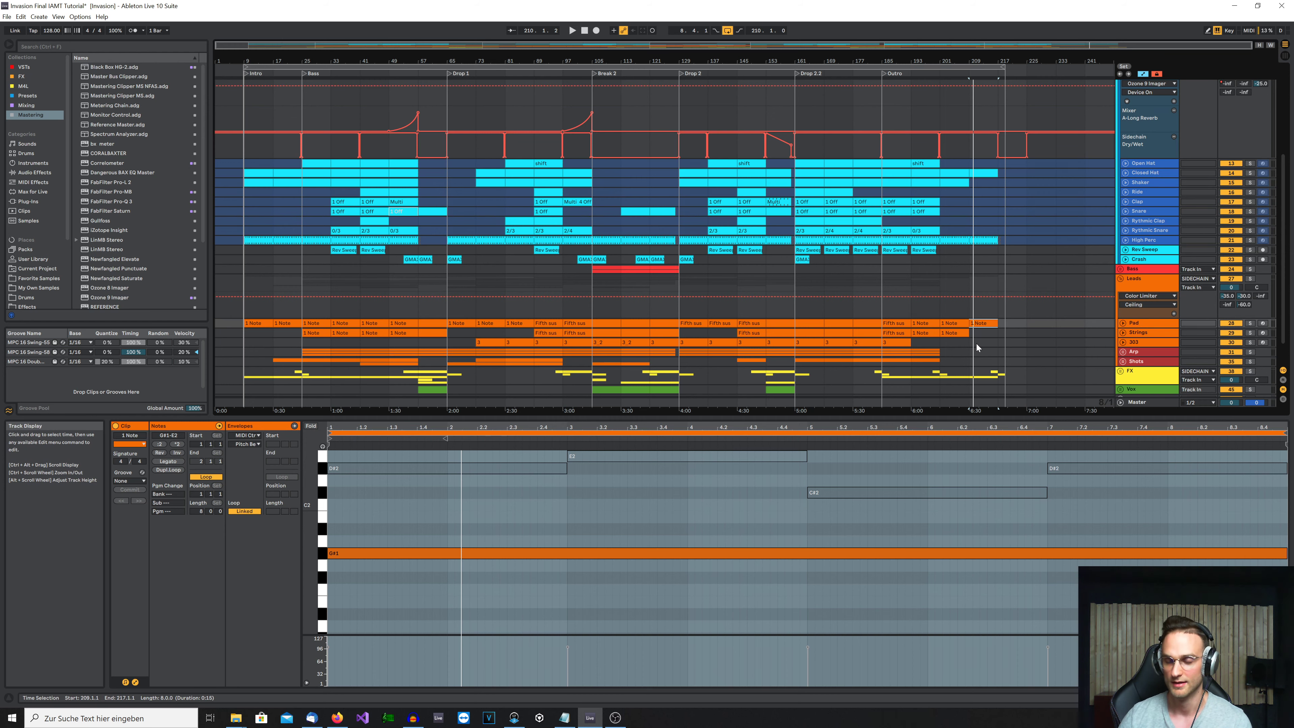
# Fold the Leads and Drums groups to tidy the arrangement
pyautogui.scroll(-2, 976, 345)
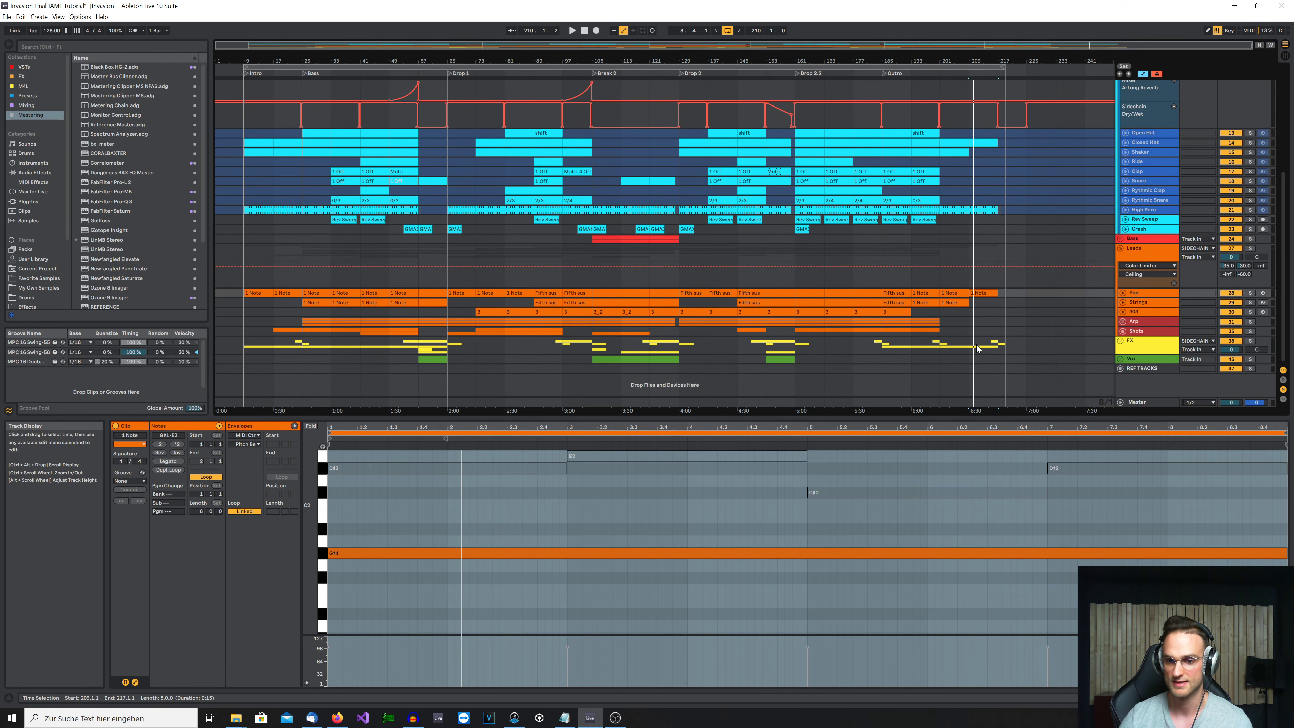
pyautogui.click(1120, 248)
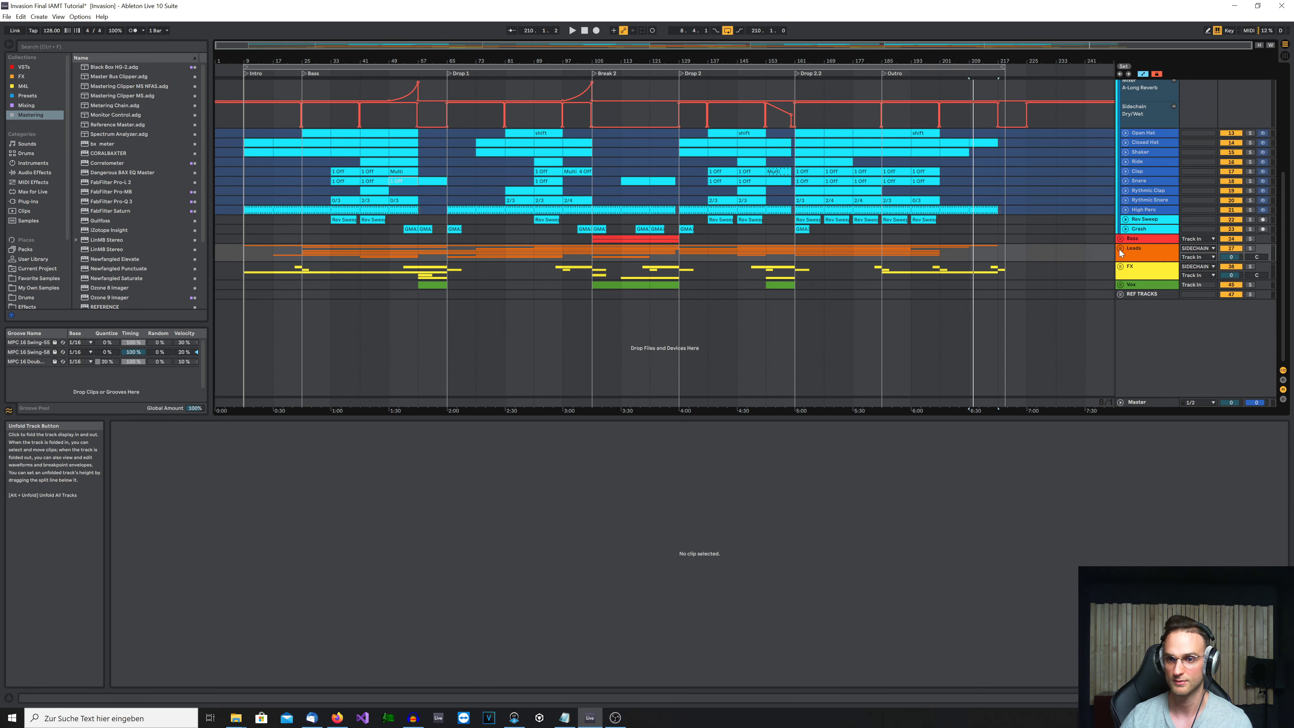
pyautogui.scroll(6, 1120, 250)
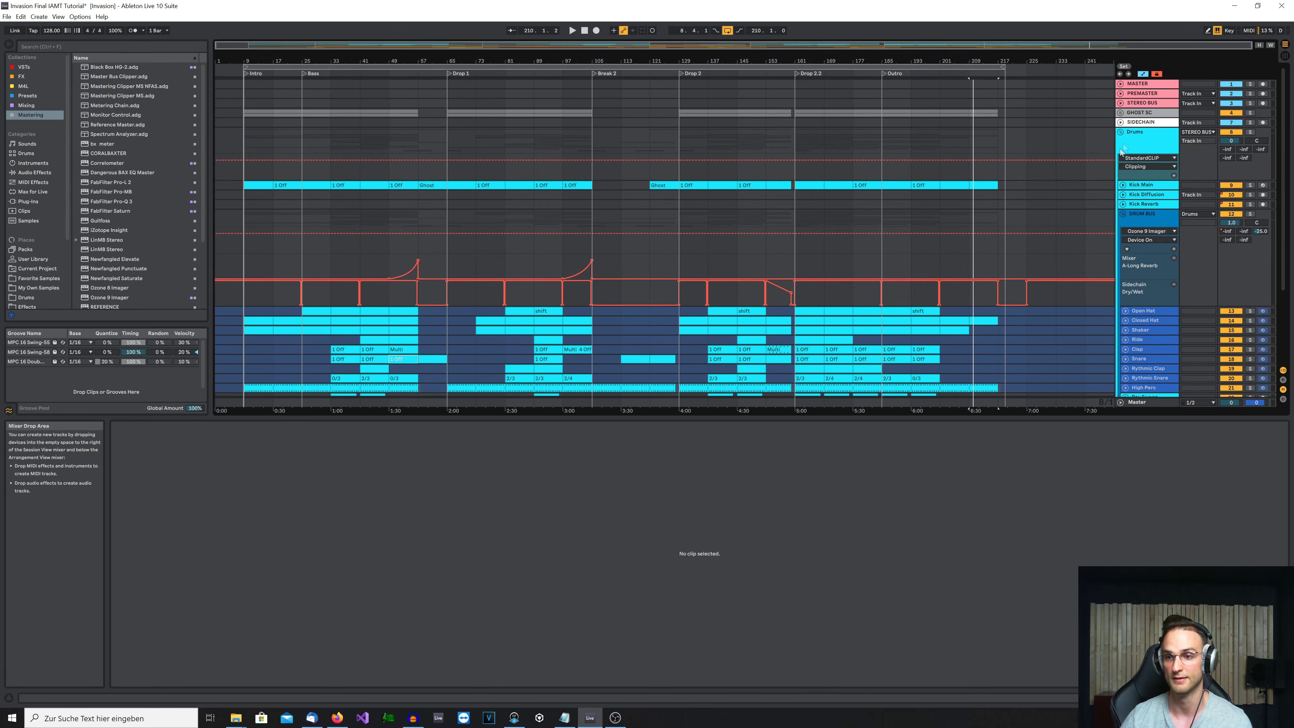
pyautogui.click(1120, 133)
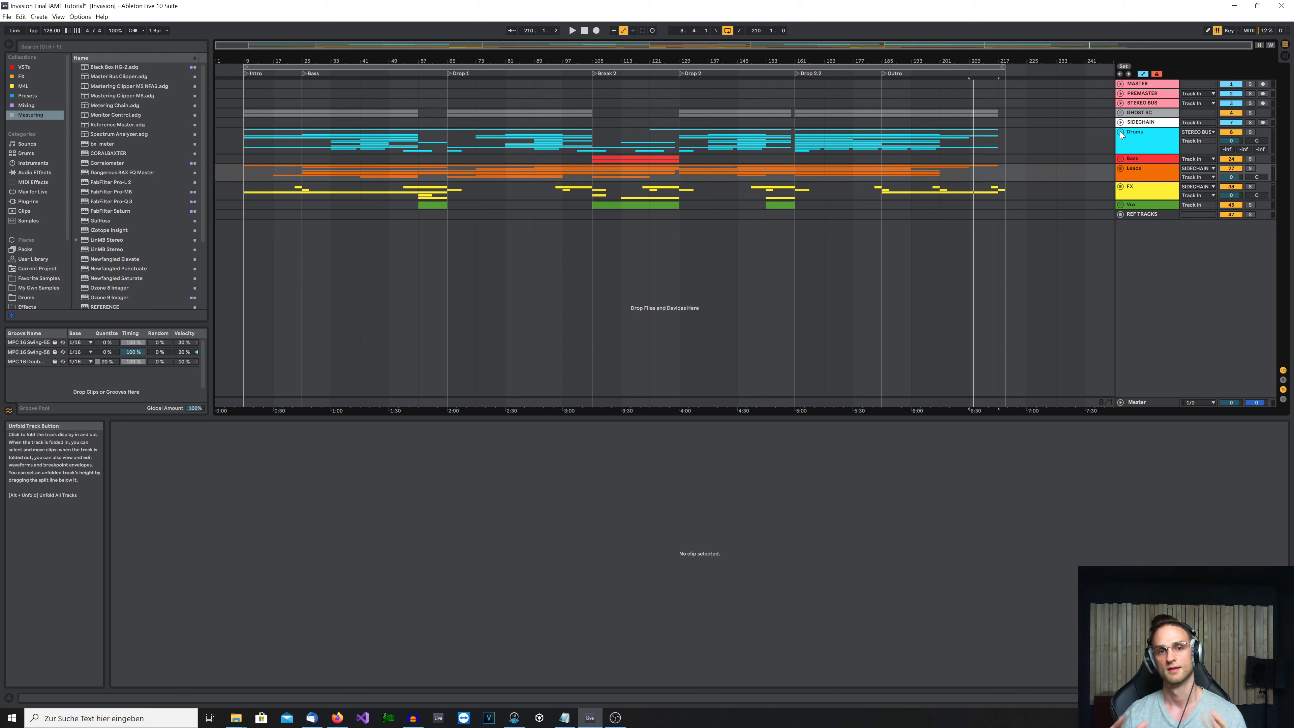